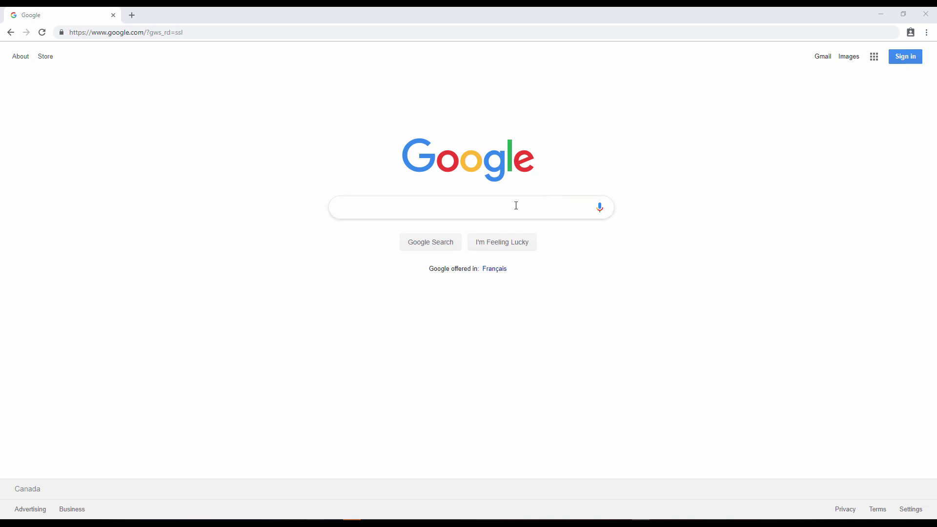
Search Google for 'entourage dwg' and open the PIMPMYDRAWING people CAD blocks result.
{"action": "type", "text": "entourage dwg"}
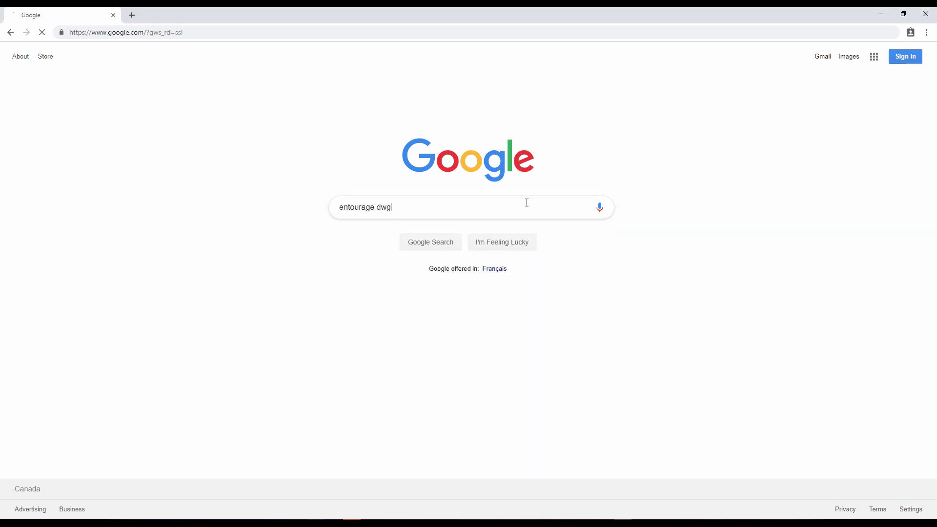
{"action": "key", "text": "Return"}
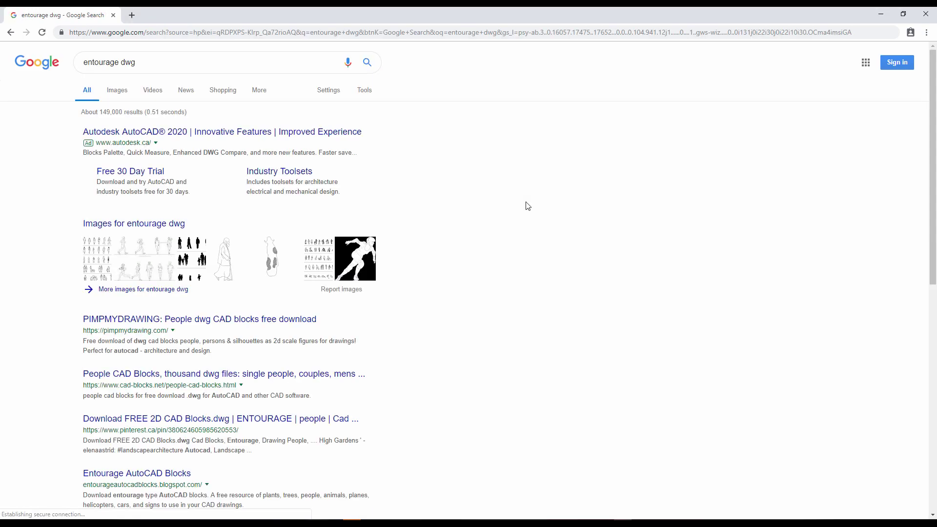
{"action": "scroll", "coordinate": [527, 206], "scroll_direction": "down", "scroll_amount": 2}
{"action": "left_click", "coordinate": [299, 223]}
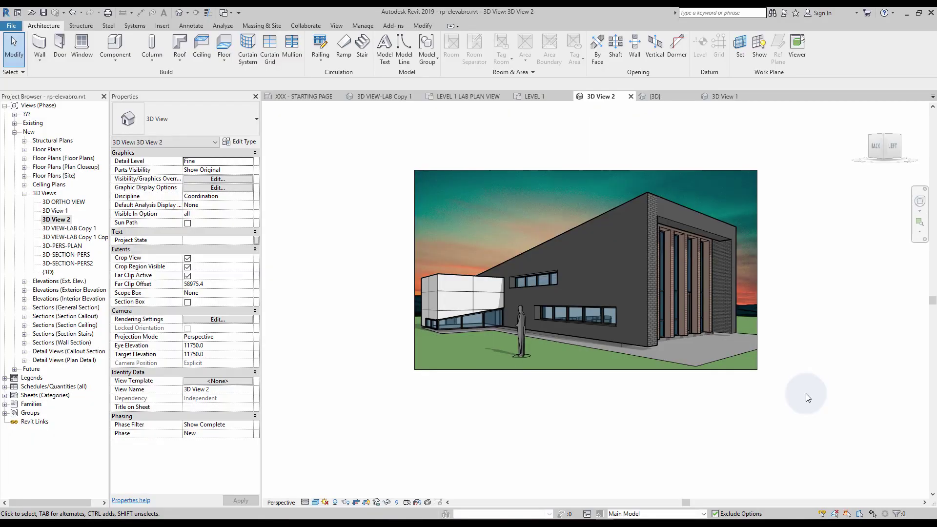
Edit the M_RPC Male family, open its Front elevation centred, and start Import CAD.
{"action": "left_click", "coordinate": [525, 359]}
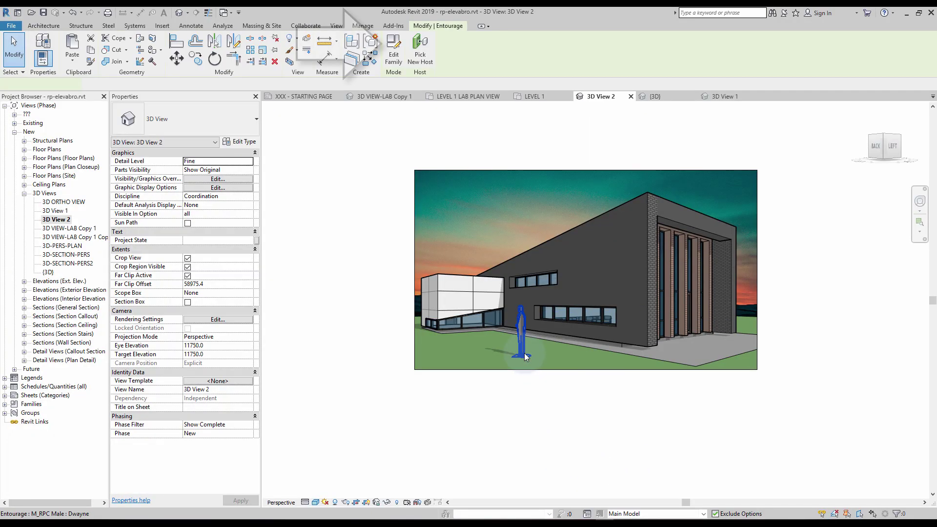
{"action": "left_click", "coordinate": [396, 57]}
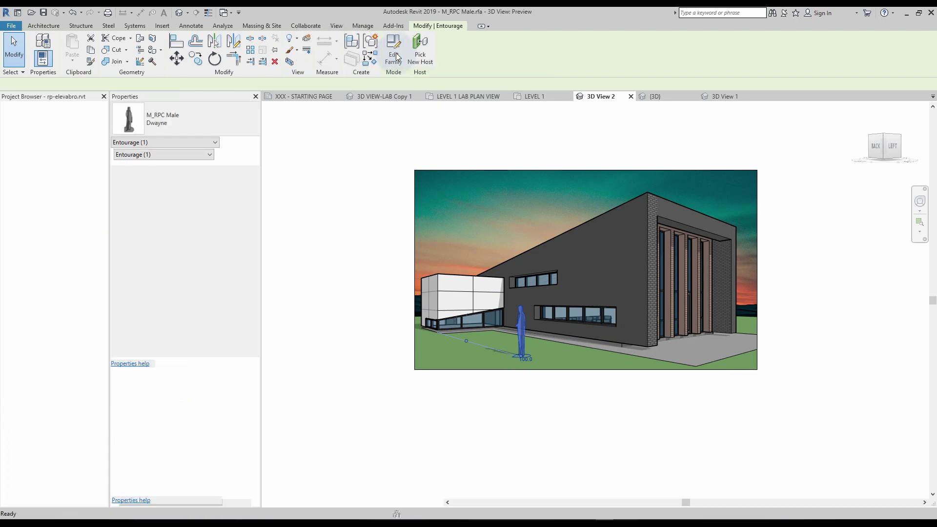
{"action": "left_click", "coordinate": [453, 169]}
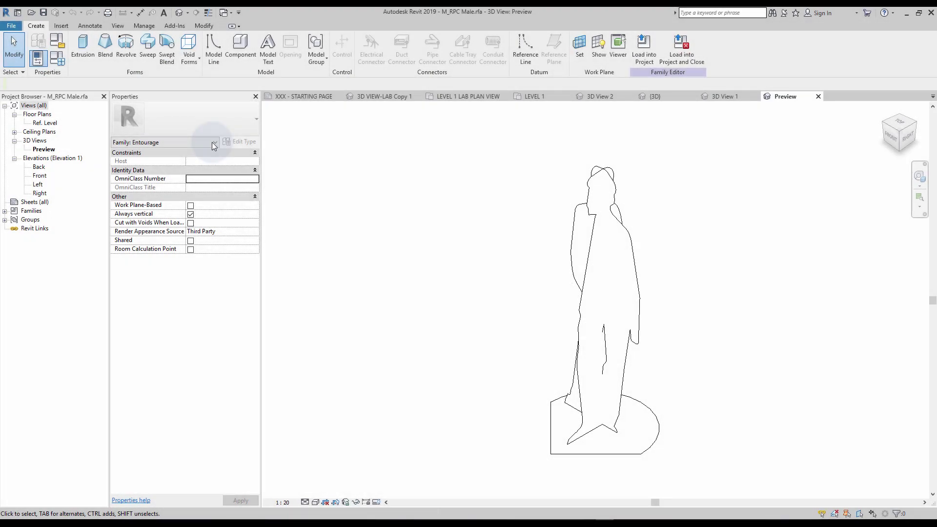
{"action": "double_click", "coordinate": [39, 175]}
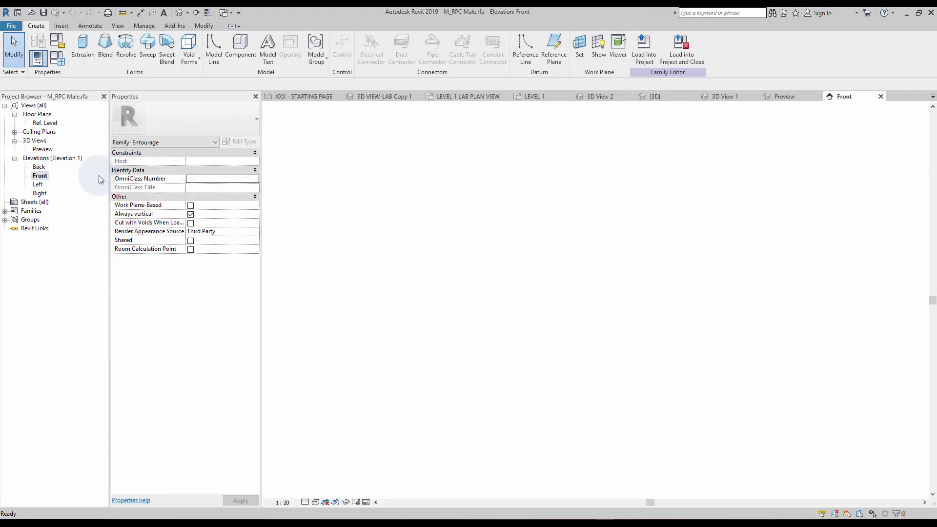
{"action": "scroll", "coordinate": [359, 241], "scroll_direction": "down", "scroll_amount": 3}
{"action": "middle_click_drag", "start_coordinate": [387, 253], "coordinate": [314, 250]}
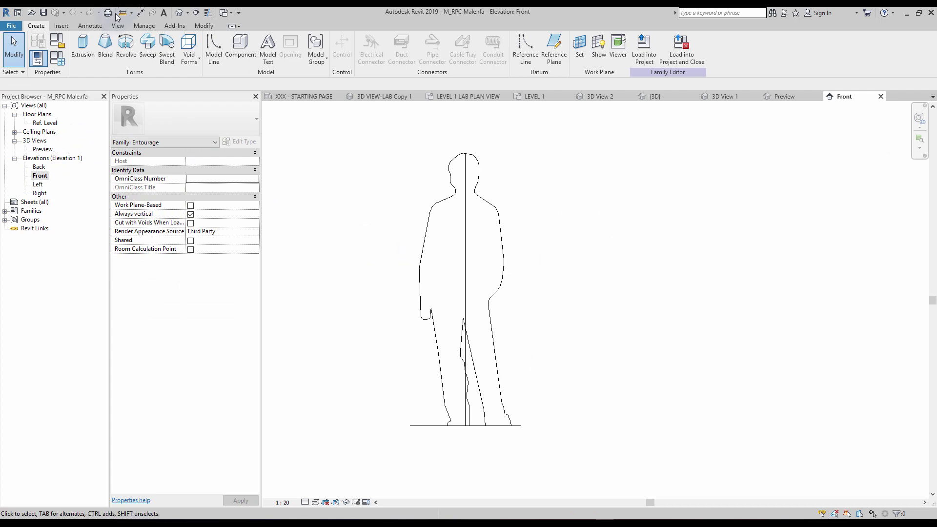
{"action": "left_click", "coordinate": [65, 27]}
{"action": "left_click", "coordinate": [236, 49]}
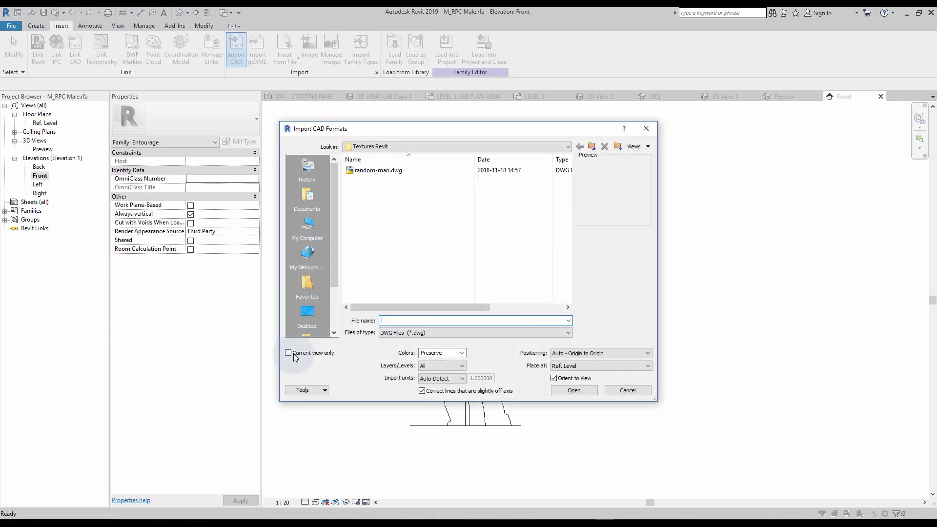
Import random-man.dwg in Black and White and place it beside the RPC silhouette.
{"action": "left_click", "coordinate": [461, 352]}
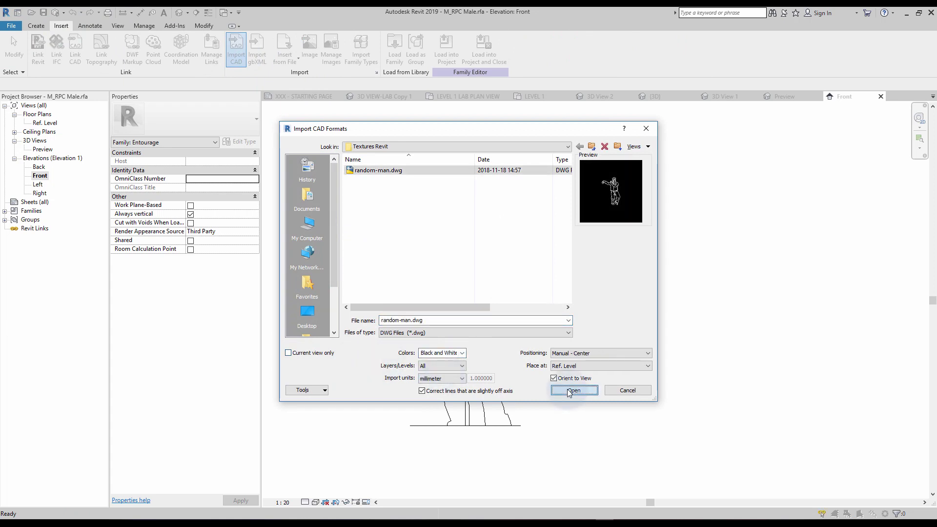
{"action": "left_click", "coordinate": [568, 391]}
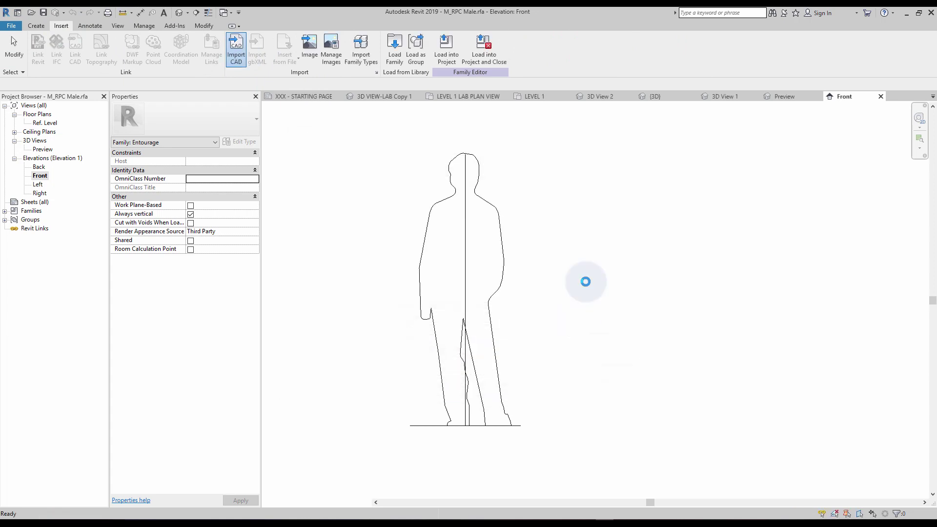
{"action": "left_click", "coordinate": [649, 275]}
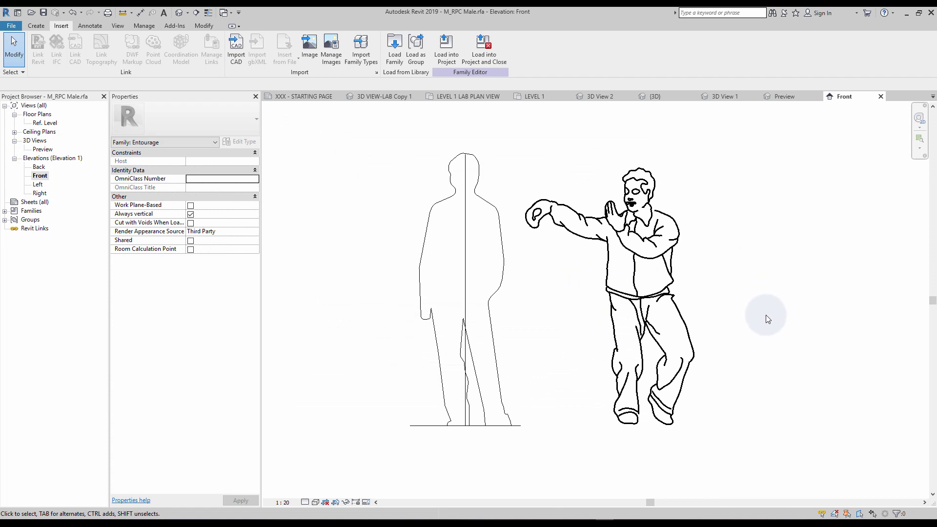
{"action": "left_click", "coordinate": [726, 328]}
{"action": "left_click", "coordinate": [762, 347]}
Draw a test model line at ground level under the figure, then delete it.
{"action": "key", "text": "l"}
{"action": "key", "text": "i"}
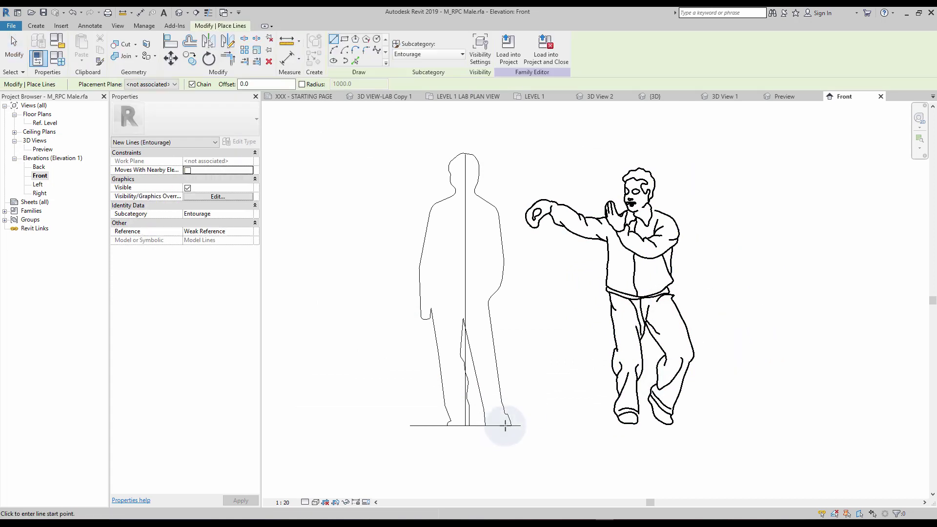
{"action": "left_click", "coordinate": [505, 425]}
{"action": "left_click", "coordinate": [723, 425]}
{"action": "key", "text": "Escape"}
{"action": "key", "text": "Escape"}
{"action": "left_click", "coordinate": [670, 420]}
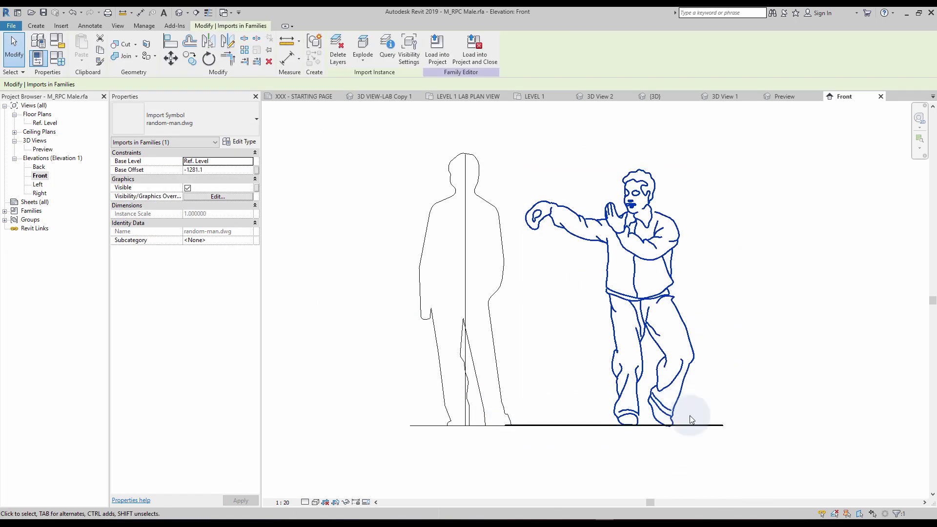
{"action": "left_click", "coordinate": [723, 426]}
{"action": "key", "text": "Delete"}
{"action": "left_click", "coordinate": [36, 26]}
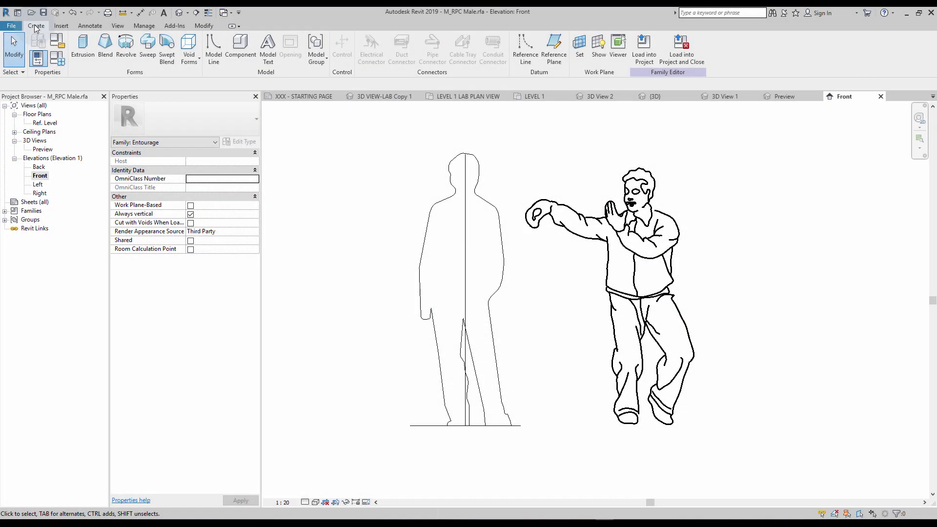
Sketch a solid extrusion with straight lines tracing the DWG man's outline and finish it.
{"action": "left_click", "coordinate": [88, 41]}
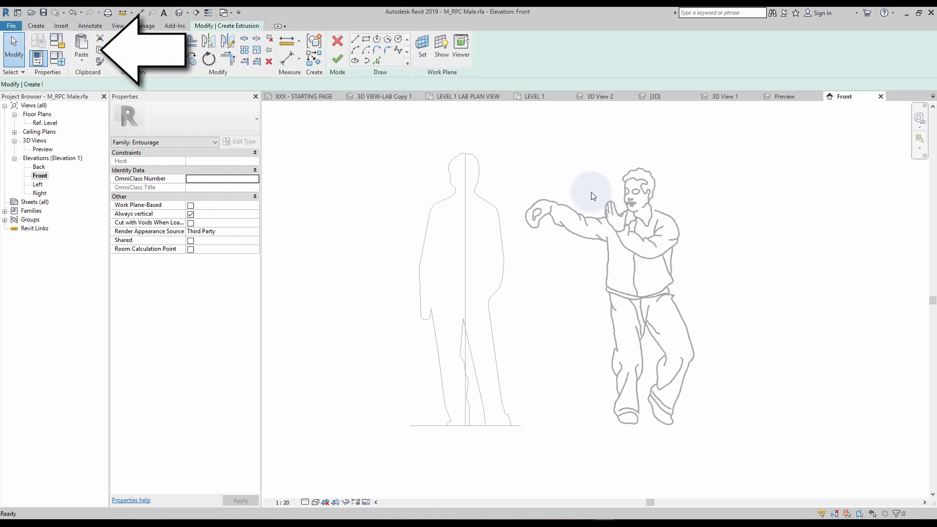
{"action": "left_click", "coordinate": [381, 63]}
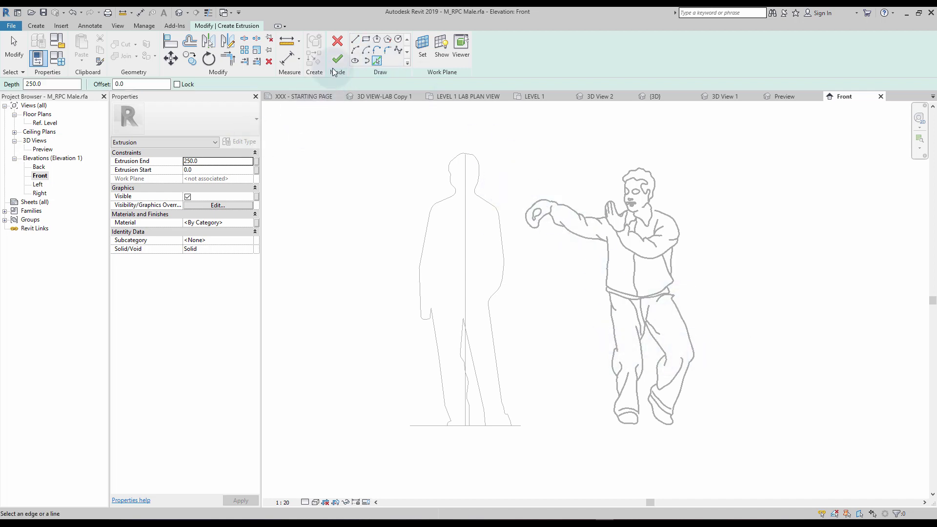
{"action": "left_click", "coordinate": [354, 39]}
{"action": "left_click", "coordinate": [548, 246]}
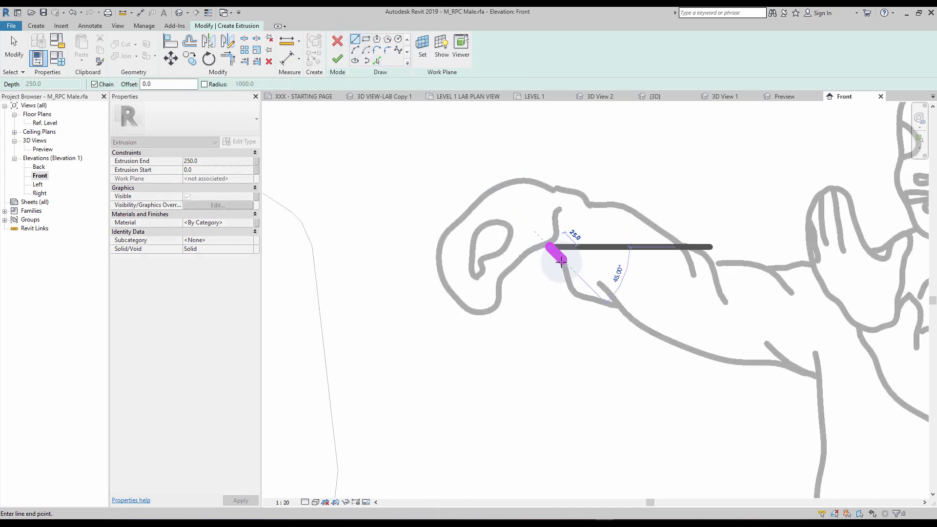
{"action": "left_click", "coordinate": [570, 287]}
{"action": "left_click", "coordinate": [619, 305]}
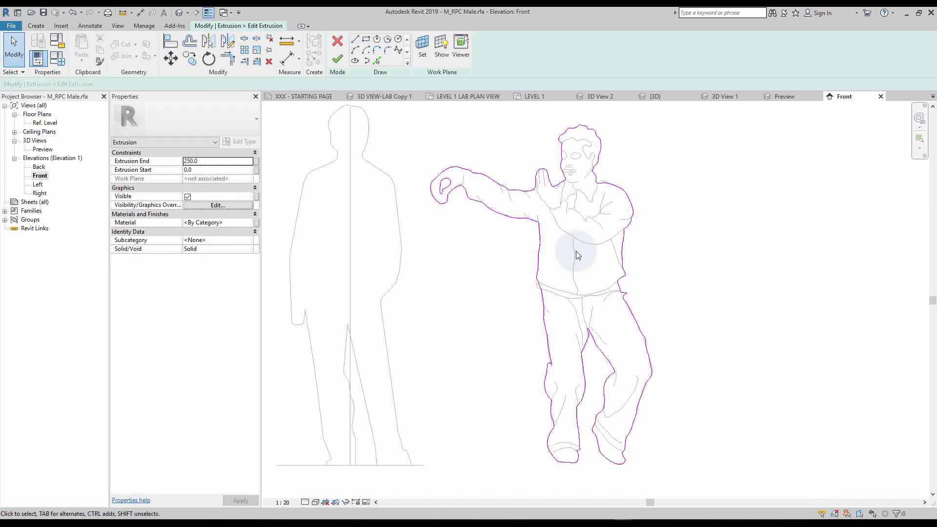
{"action": "left_click", "coordinate": [338, 61]}
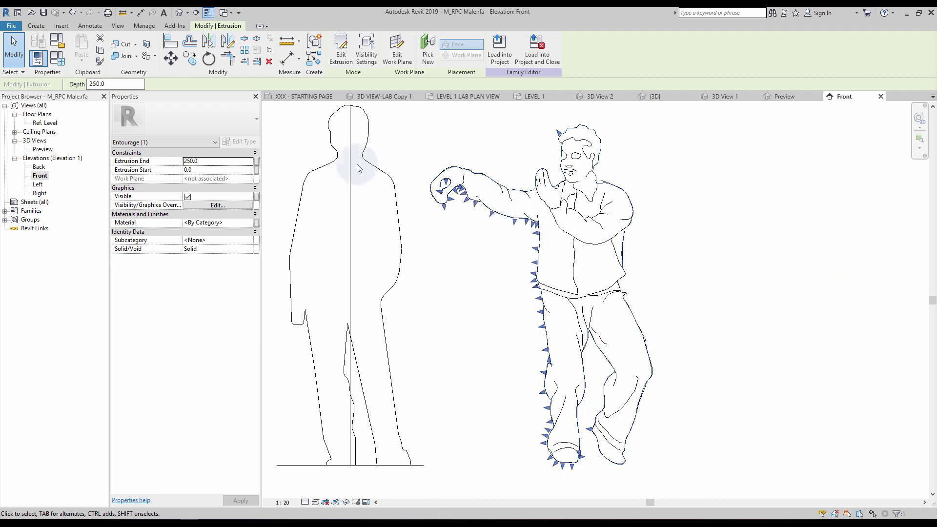
Link the extrusion's material to a new 'Material Entourage' family parameter.
{"action": "left_click", "coordinate": [257, 223]}
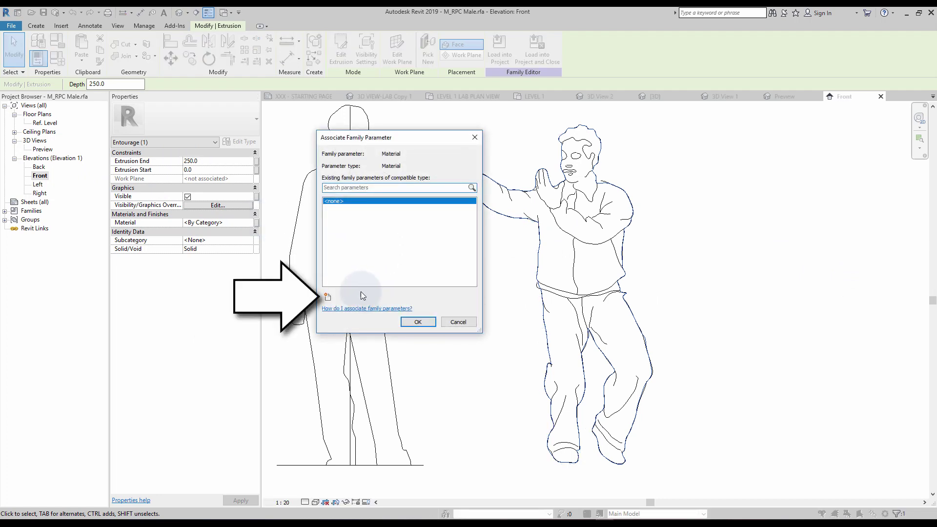
{"action": "left_click", "coordinate": [328, 299]}
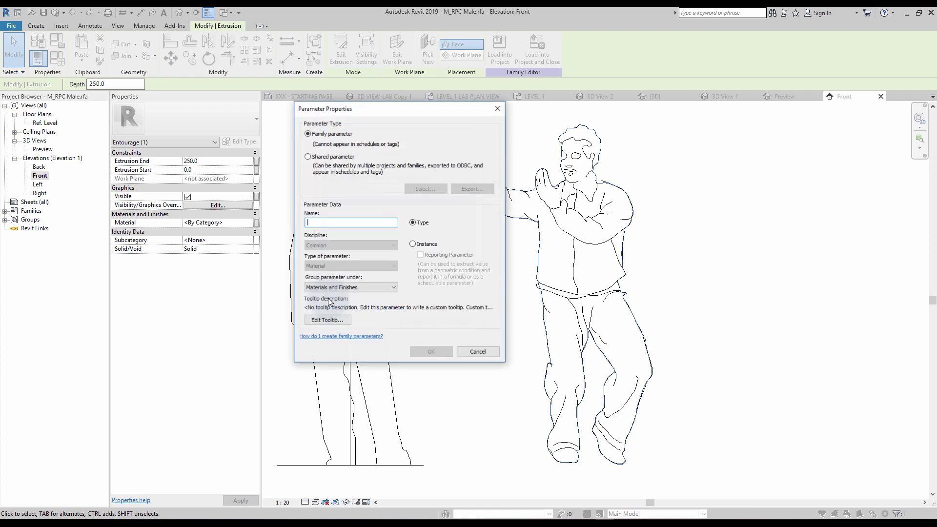
{"action": "type", "text": "Material Entourage"}
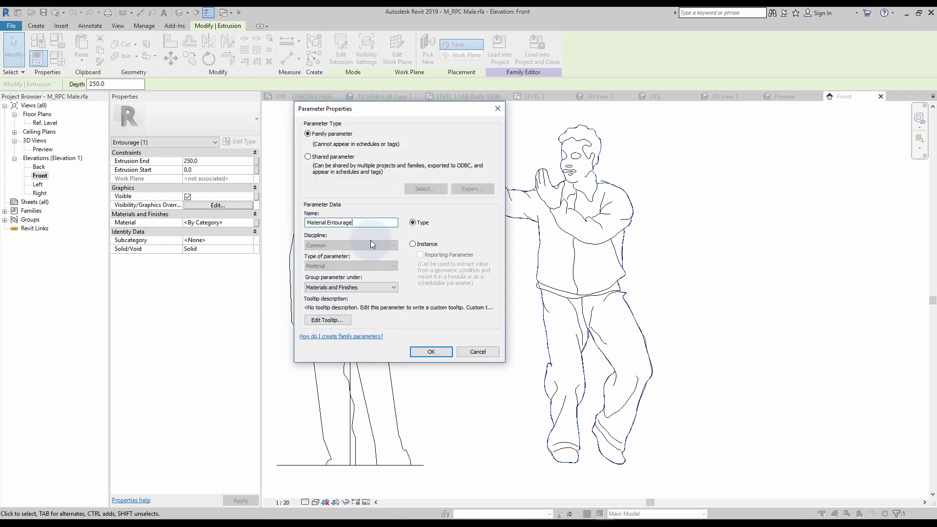
{"action": "key", "text": "Return"}
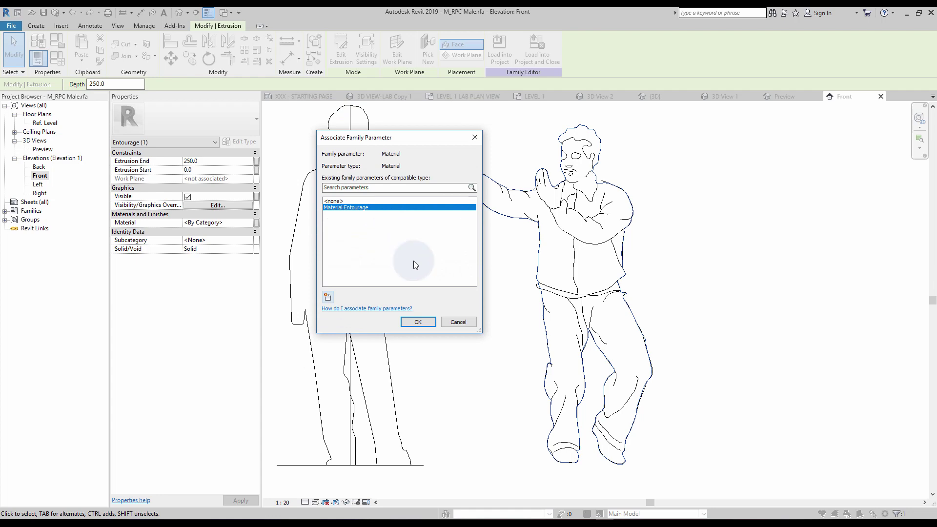
{"action": "left_click", "coordinate": [418, 321]}
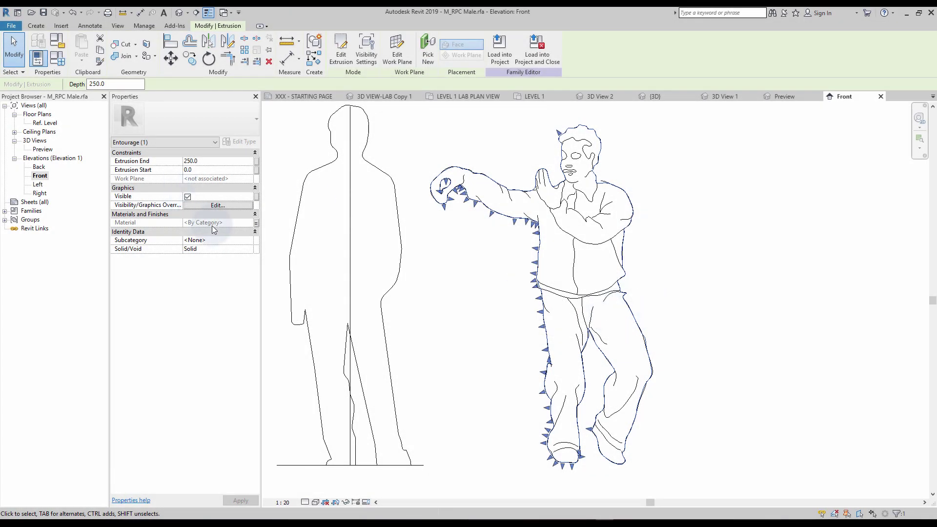
Link the extrusion's visibility to a new Yes/No parameter 'Visibility Silhouette' under Visibility.
{"action": "left_click", "coordinate": [257, 196]}
{"action": "left_click", "coordinate": [328, 297]}
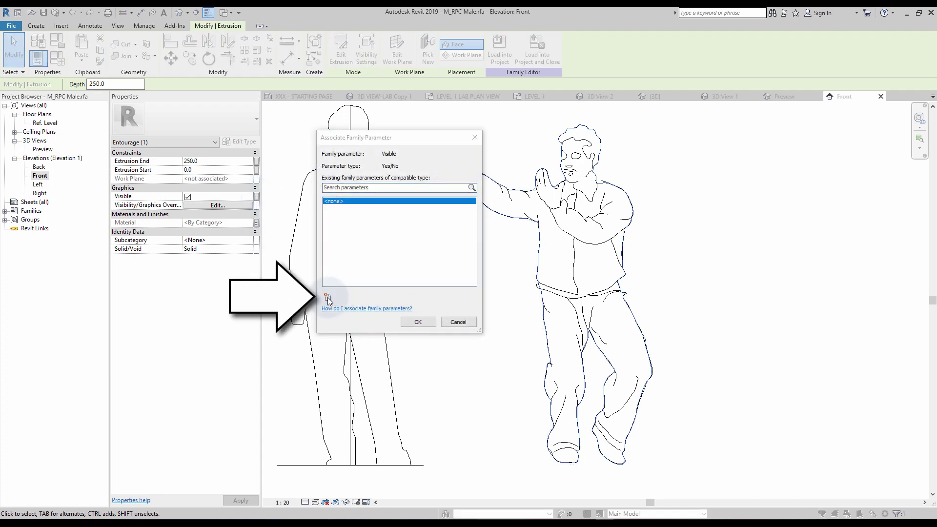
{"action": "left_click", "coordinate": [370, 289]}
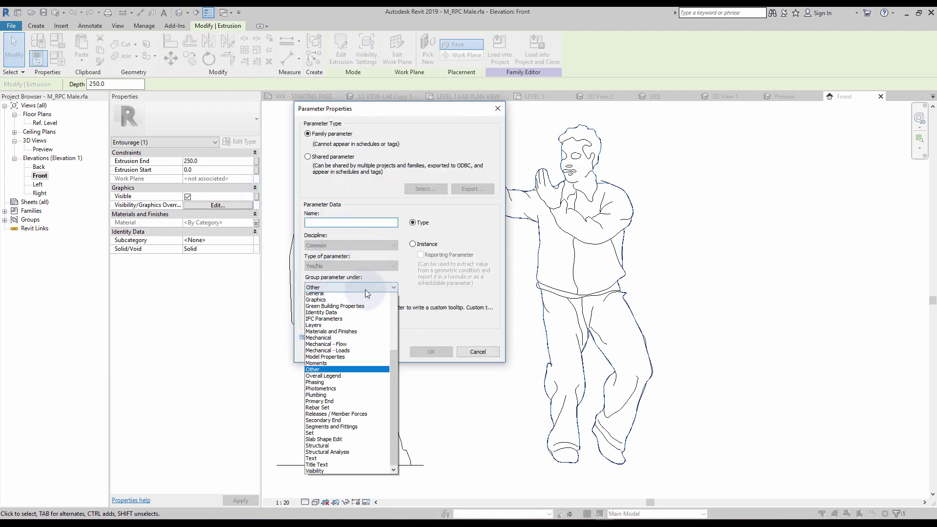
{"action": "left_click", "coordinate": [334, 481]}
{"action": "left_click", "coordinate": [320, 222]}
{"action": "type", "text": "Visibility"}
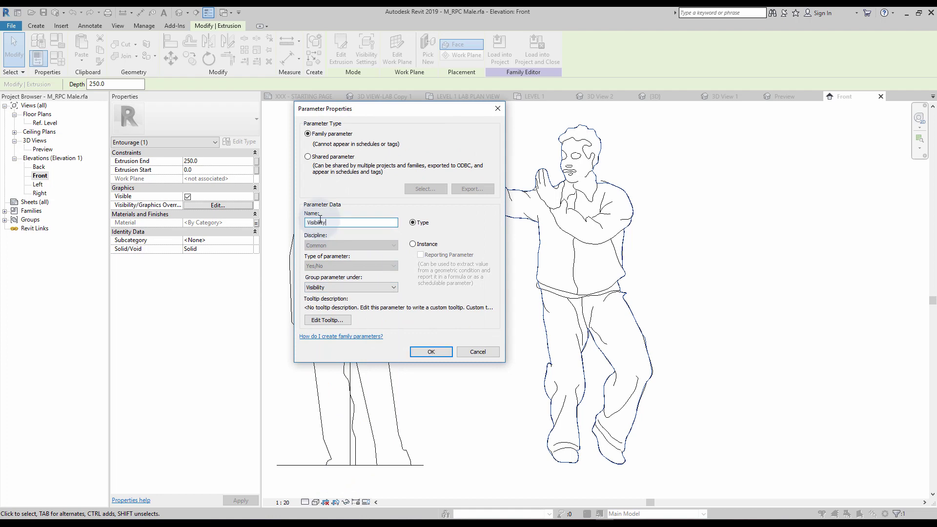
{"action": "type", "text": " Silhouette"}
{"action": "key", "text": "Return"}
Select the RPC person and link its Visible property to the new 'Visibility RPC' parameter.
{"action": "left_click", "coordinate": [421, 320]}
{"action": "left_click", "coordinate": [407, 308]}
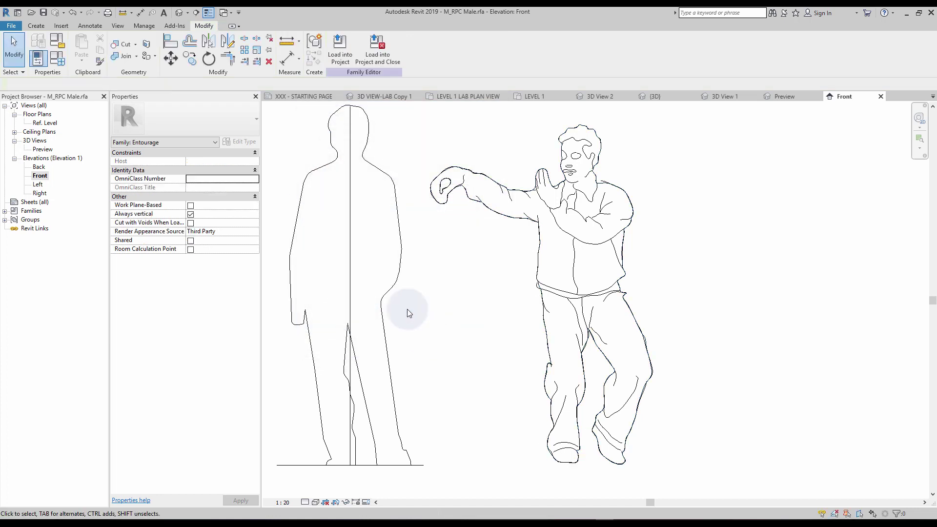
{"action": "left_click", "coordinate": [388, 298]}
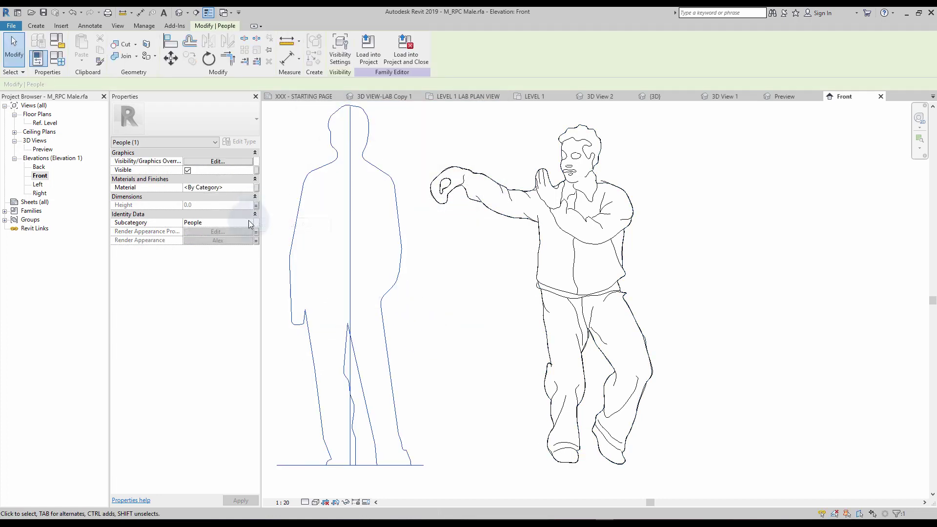
{"action": "left_click", "coordinate": [256, 170]}
{"action": "left_click", "coordinate": [328, 299]}
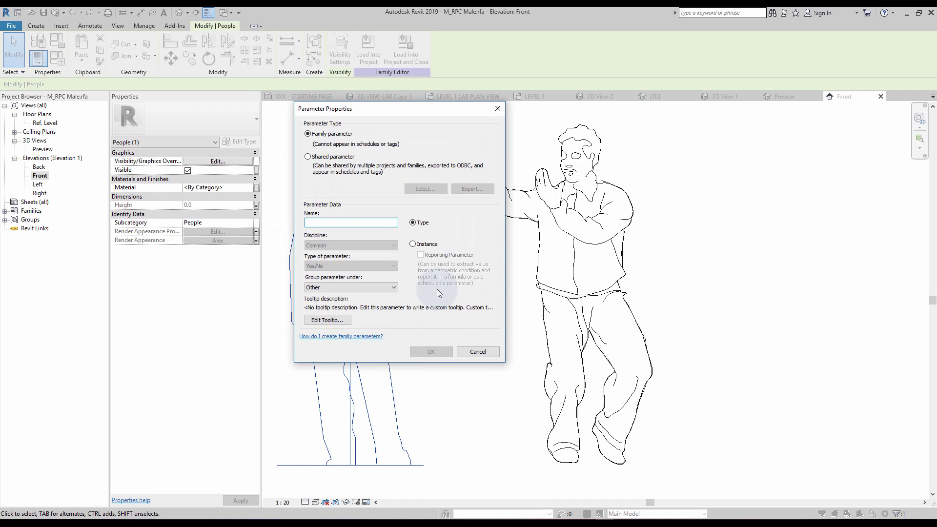
{"action": "type", "text": "Visibility RPC"}
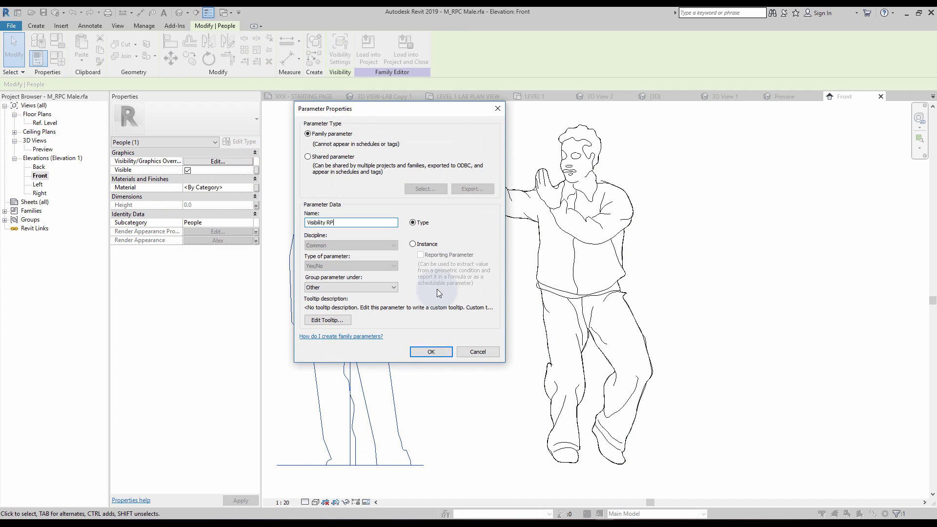
{"action": "left_click", "coordinate": [431, 351]}
{"action": "left_click", "coordinate": [415, 321]}
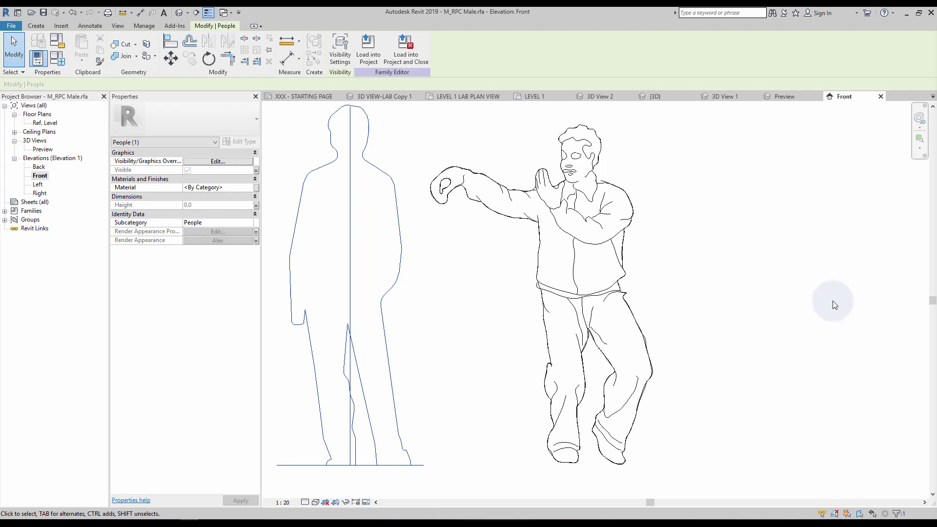
Move the sketch figure and its silhouette extrusion onto the RPC person with MV.
{"action": "left_click", "coordinate": [578, 171]}
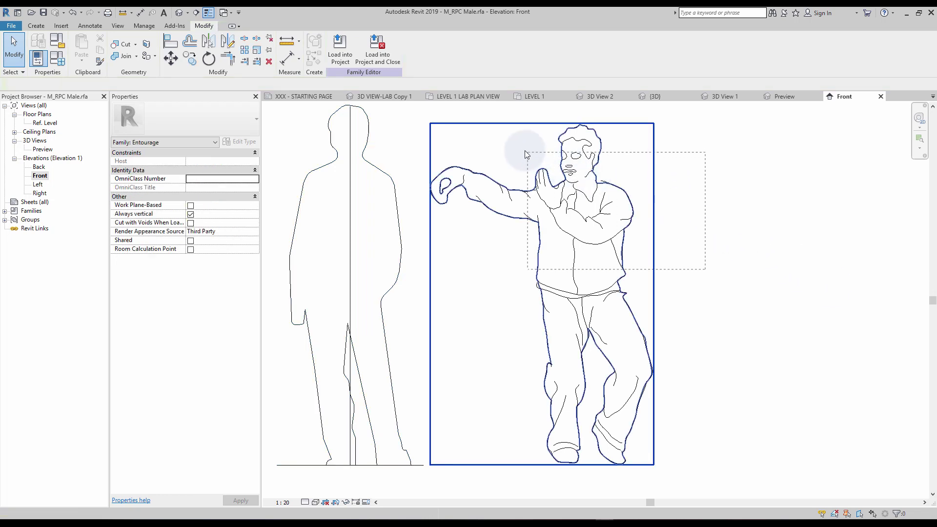
{"action": "left_click", "coordinate": [655, 364], "text": "ctrl"}
{"action": "key", "text": "m"}
{"action": "key", "text": "v"}
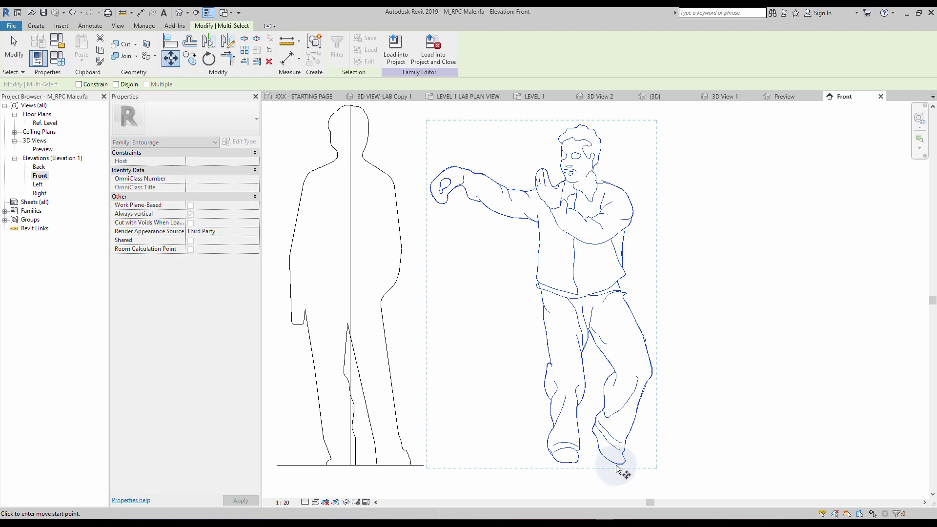
{"action": "left_click", "coordinate": [621, 467]}
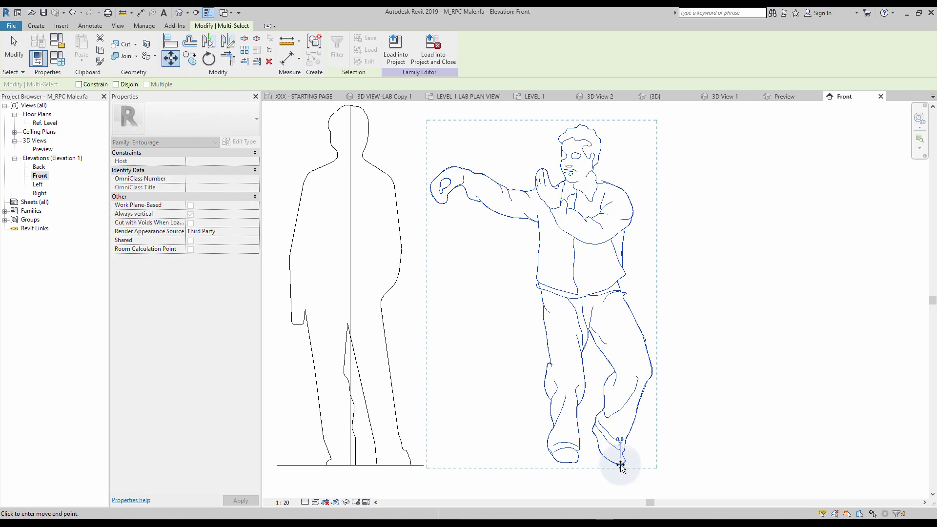
{"action": "left_click", "coordinate": [396, 472]}
{"action": "middle_click", "coordinate": [561, 422]}
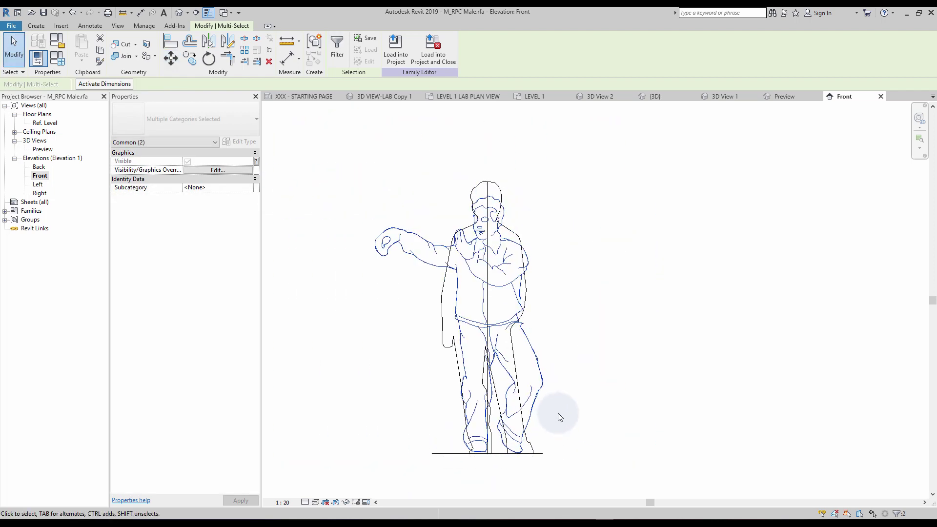
Set the silhouette extrusion's Extrusion End to 10.
{"action": "left_click", "coordinate": [398, 233]}
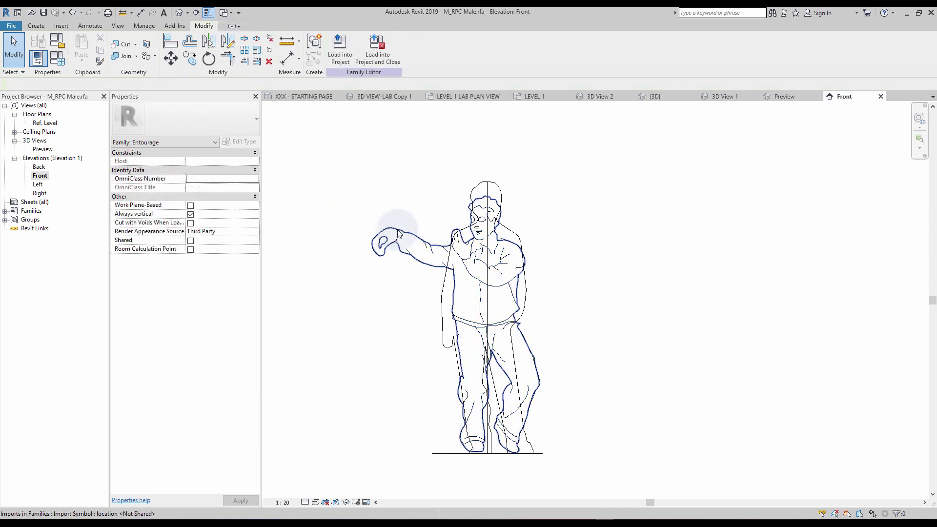
{"action": "left_click", "coordinate": [206, 163]}
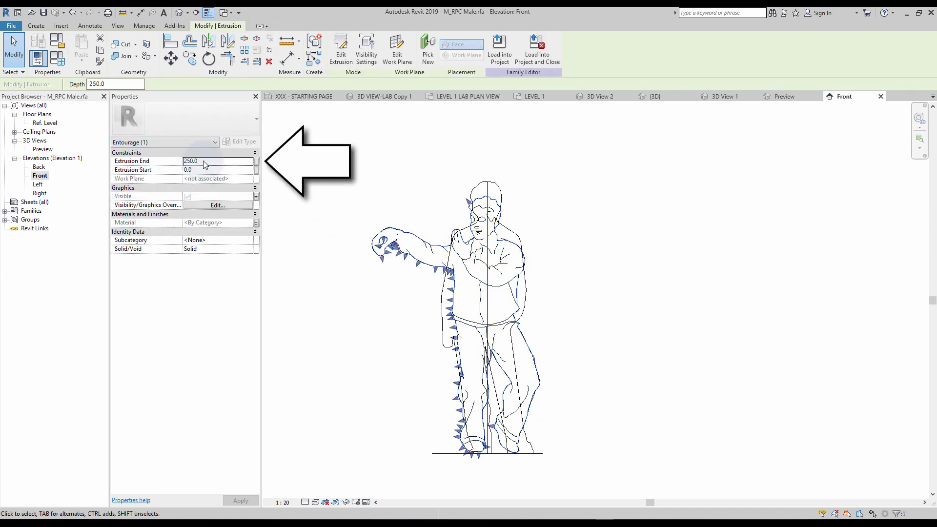
{"action": "type", "text": "10"}
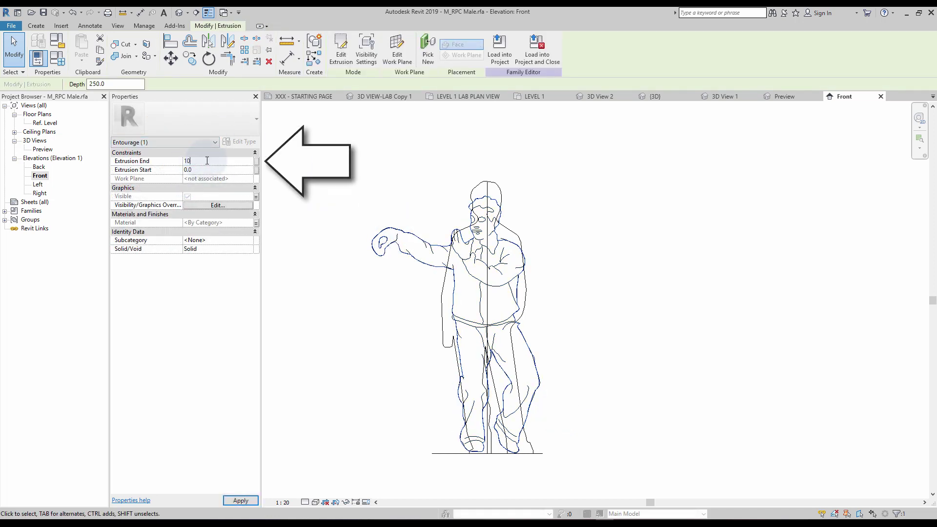
{"action": "key", "text": "Return"}
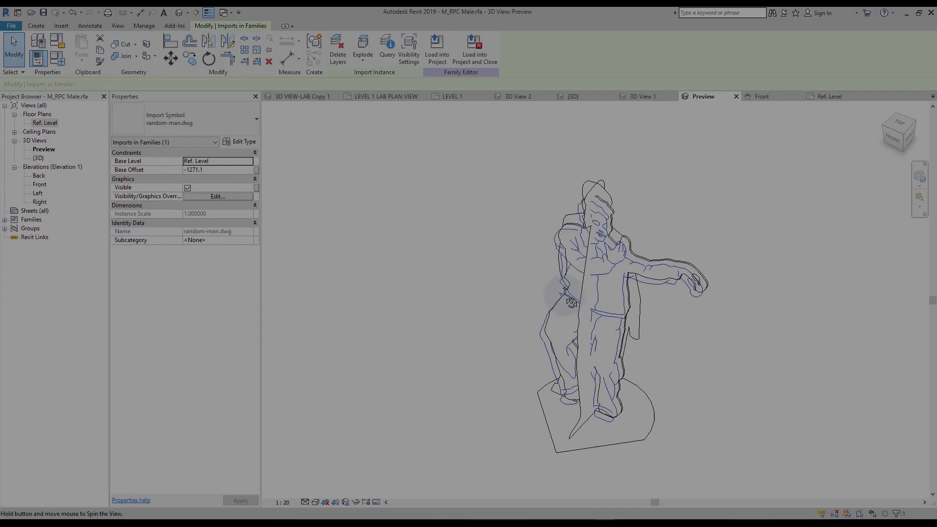
Orbit and zoom the 3D preview to inspect the import's alignment from the side.
{"action": "middle_click_drag", "start_coordinate": [571, 303], "coordinate": [665, 434], "text": "shift"}
{"action": "scroll", "coordinate": [605, 482], "scroll_direction": "up", "scroll_amount": 4}
{"action": "scroll", "coordinate": [671, 422], "scroll_direction": "up", "scroll_amount": 3}
{"action": "key", "text": "m"}
{"action": "key", "text": "v"}
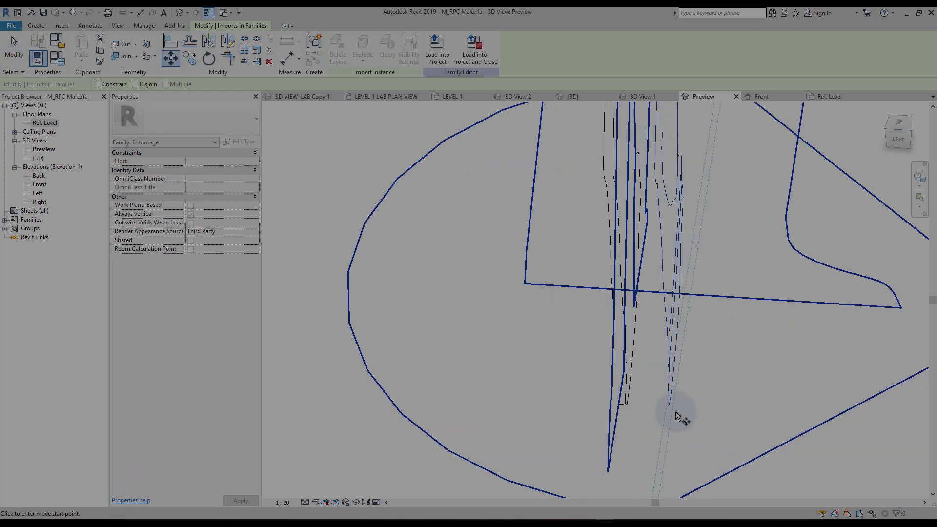
{"action": "left_click", "coordinate": [669, 408]}
{"action": "key", "text": "Escape"}
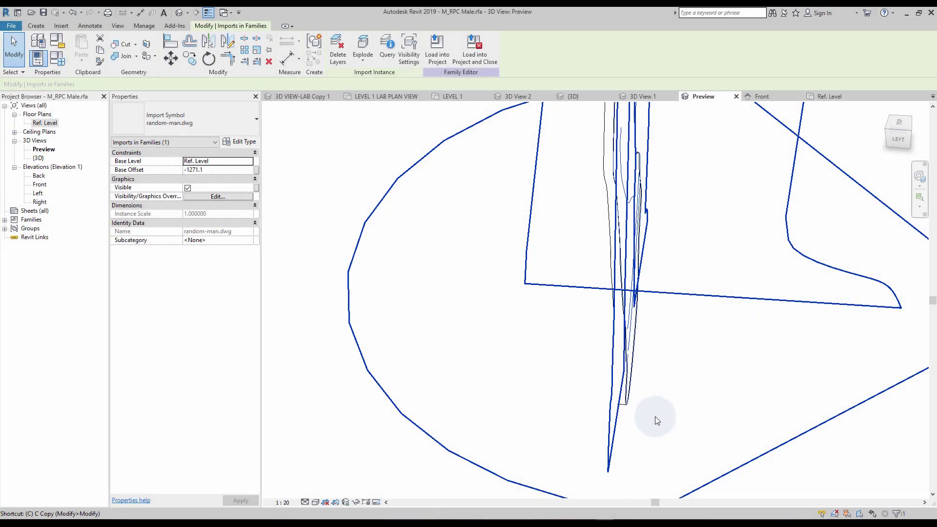
Nudge the import so the figures line up in 3D, then select the whole combined figure.
{"action": "left_click", "coordinate": [649, 414]}
{"action": "key", "text": "m"}
{"action": "key", "text": "v"}
{"action": "left_click", "coordinate": [622, 409]}
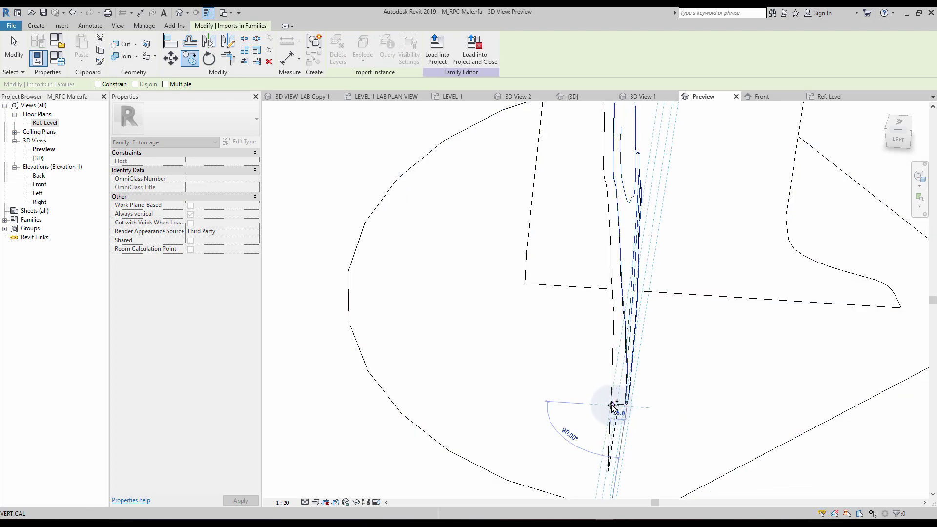
{"action": "left_click", "coordinate": [612, 404]}
{"action": "scroll", "coordinate": [610, 425], "scroll_direction": "down", "scroll_amount": 8}
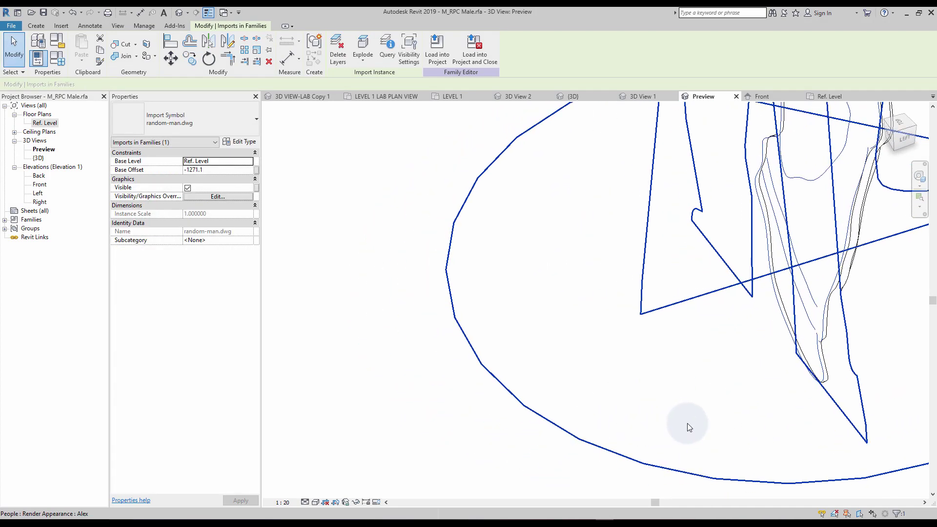
{"action": "middle_click_drag", "start_coordinate": [651, 446], "coordinate": [665, 264], "text": "shift"}
{"action": "left_click_drag", "start_coordinate": [458, 165], "coordinate": [731, 469]}
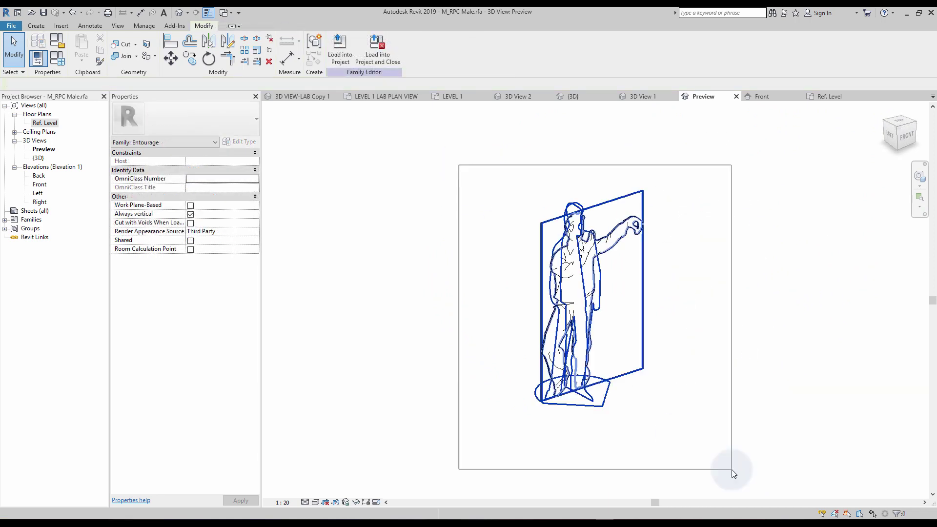
Filter the selection down to Imports in Families only.
{"action": "left_click", "coordinate": [899, 514]}
{"action": "left_click", "coordinate": [517, 220]}
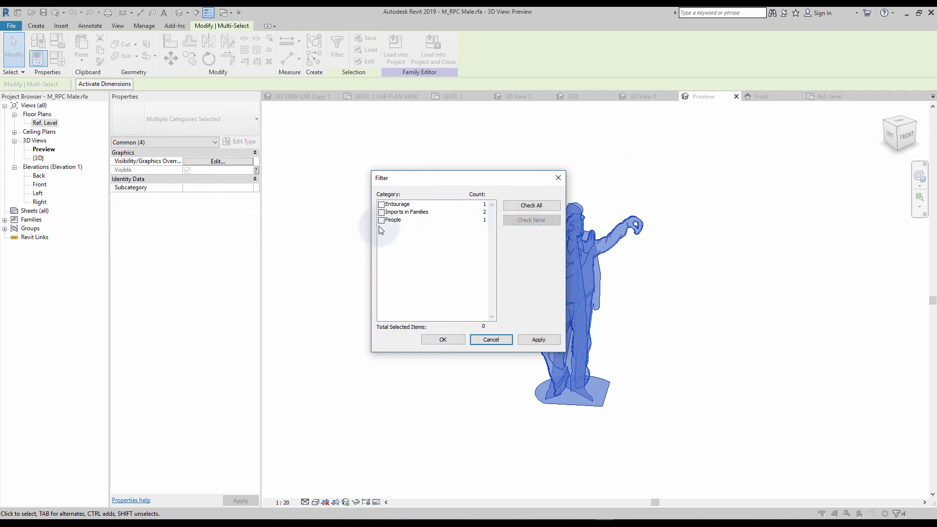
{"action": "left_click", "coordinate": [381, 213]}
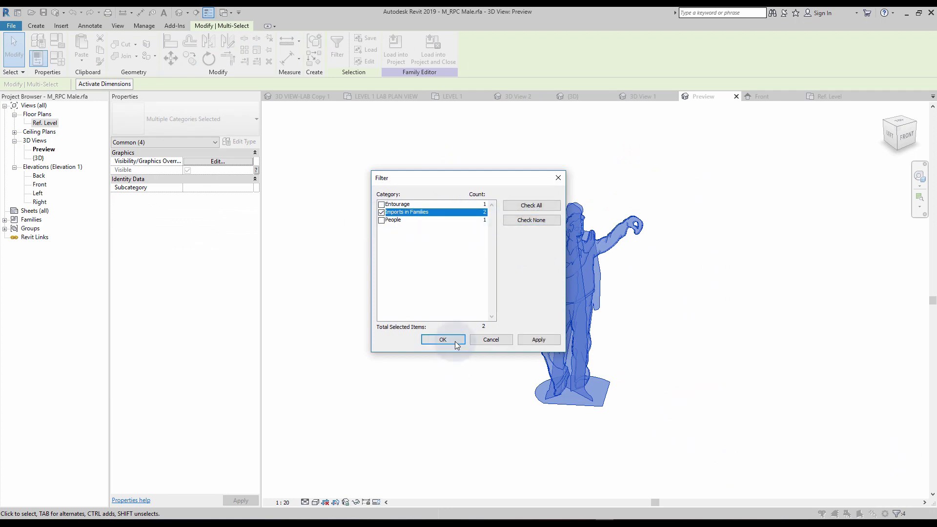
{"action": "left_click", "coordinate": [442, 340]}
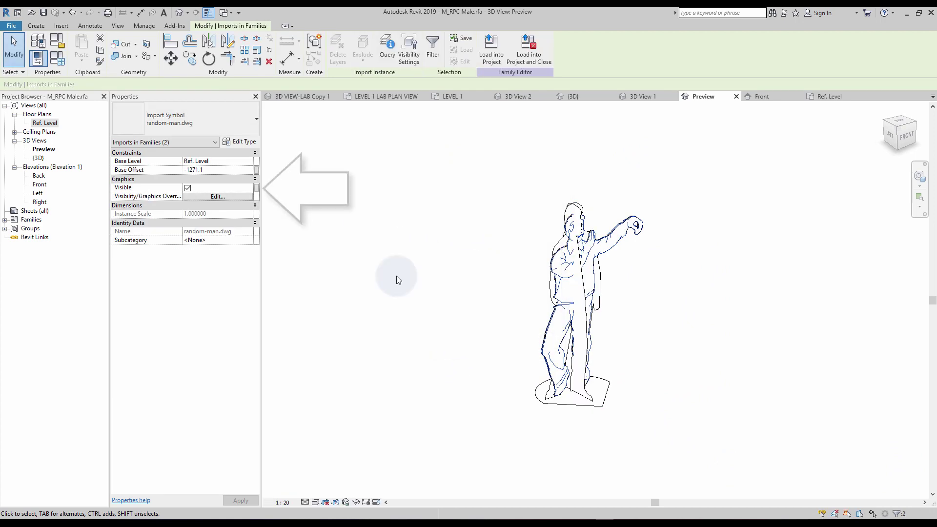
Link the imports' Visible property to a new 'Visibility DWG' parameter.
{"action": "left_click", "coordinate": [257, 189]}
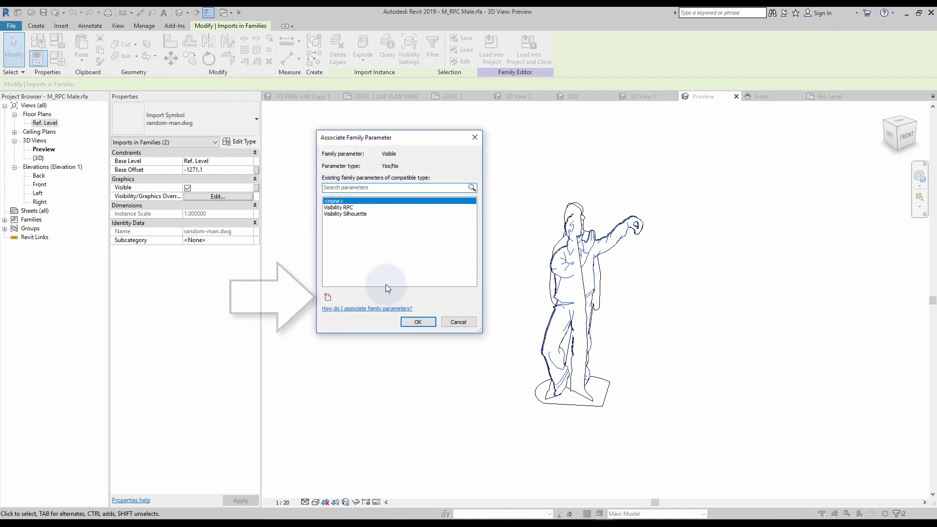
{"action": "left_click", "coordinate": [327, 297]}
{"action": "type", "text": "Visi"}
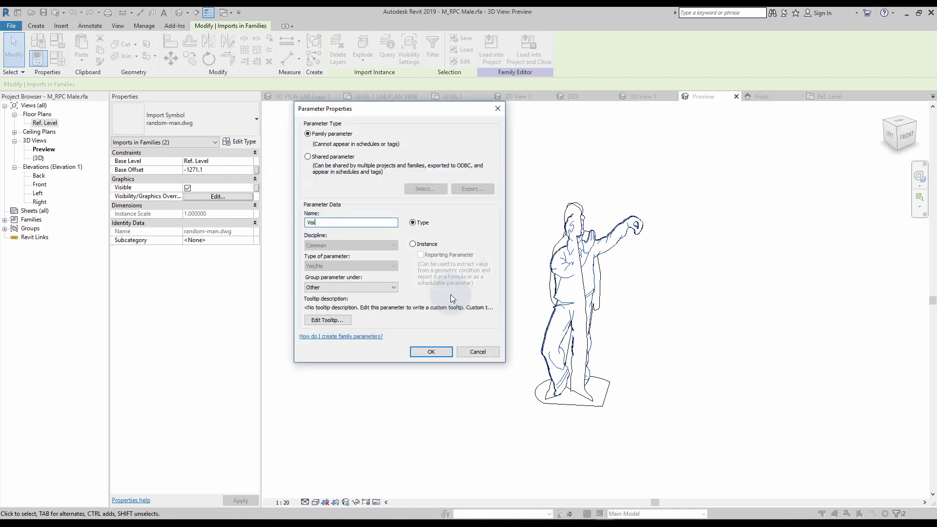
{"action": "type", "text": "bility DWG"}
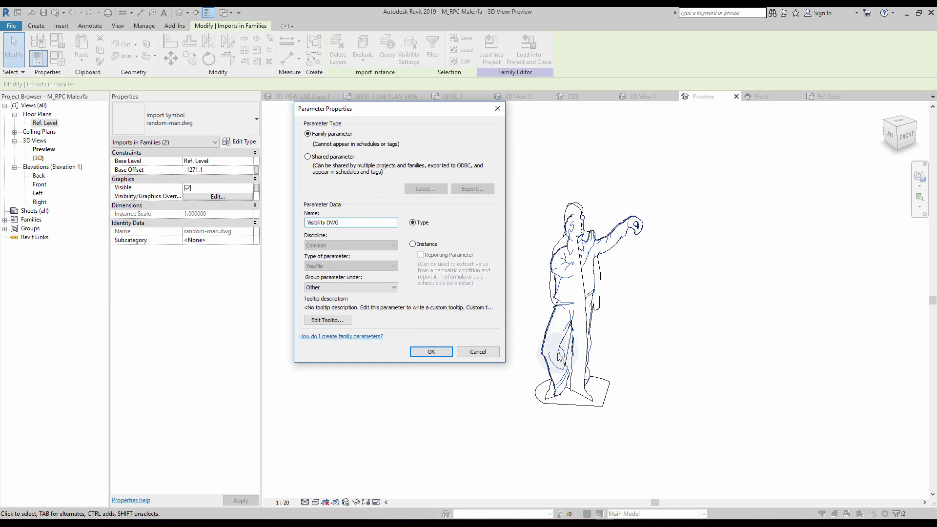
{"action": "left_click", "coordinate": [431, 351]}
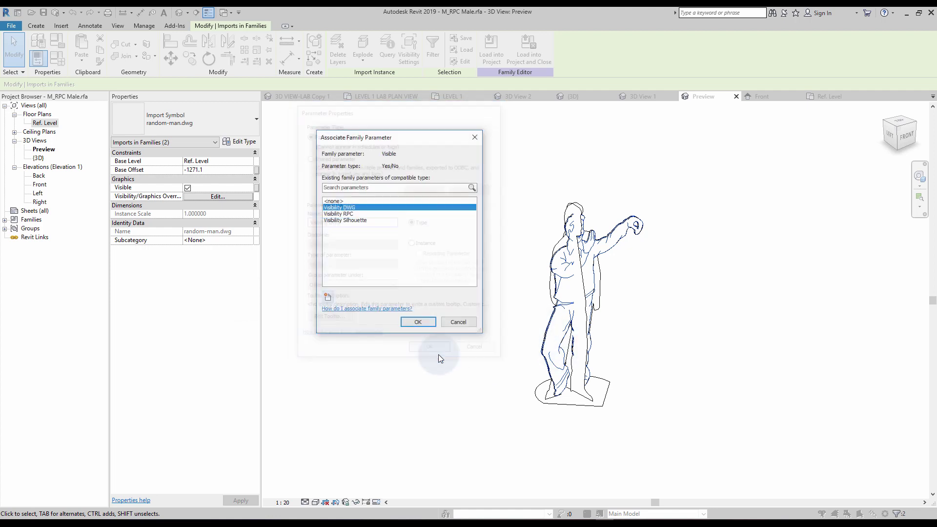
{"action": "left_click", "coordinate": [418, 321]}
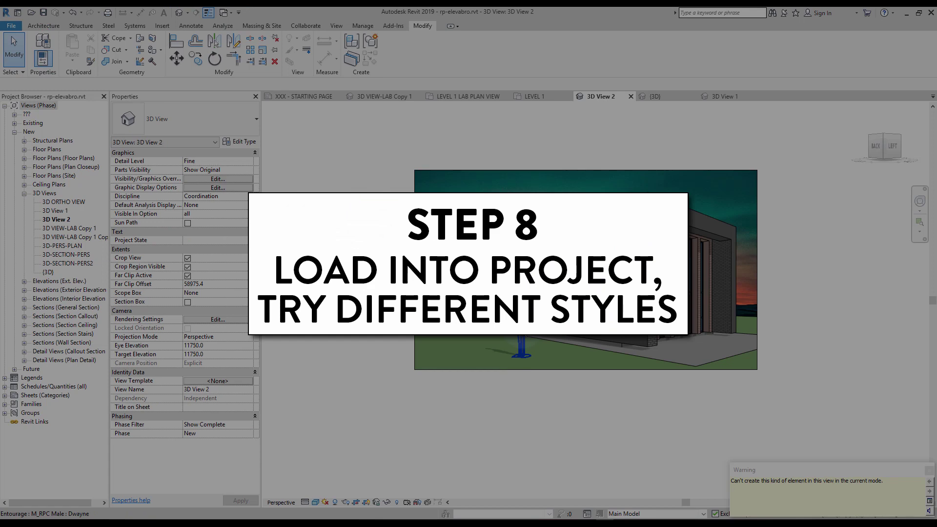
Uncheck Visibility RPC and Visibility DWG in the Alex entourage's type properties.
{"action": "key", "text": "Escape"}
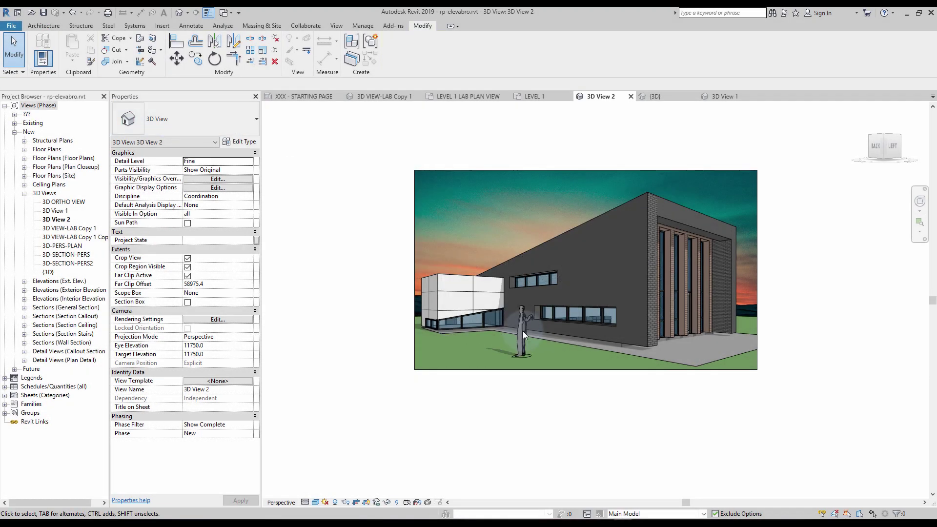
{"action": "left_click", "coordinate": [523, 330]}
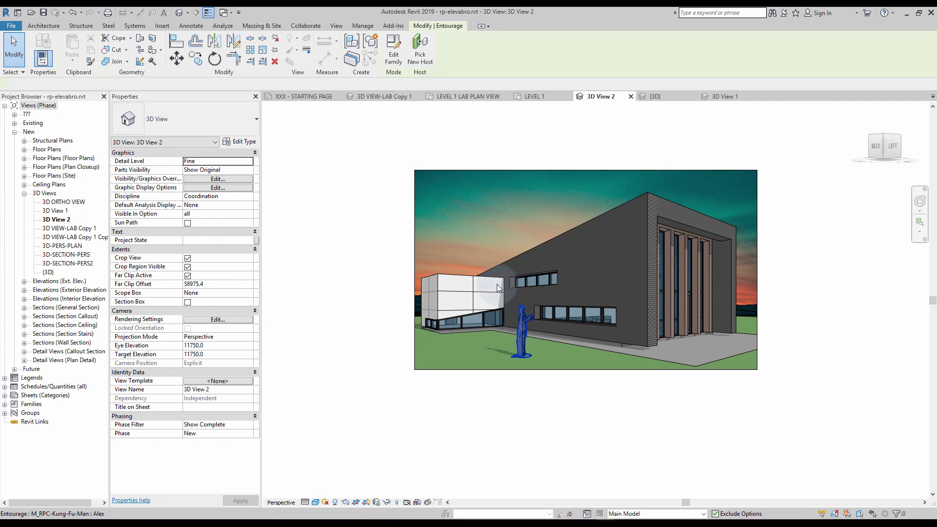
{"action": "left_click", "coordinate": [240, 142]}
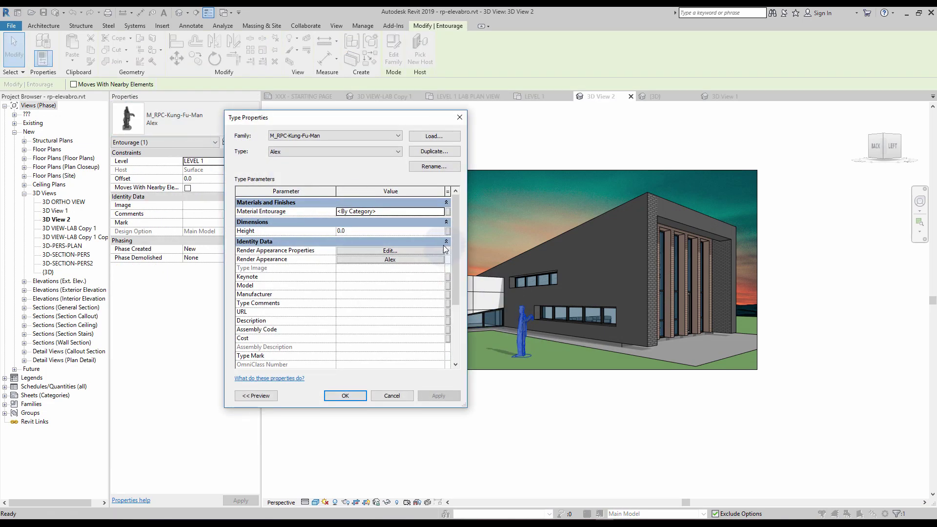
{"action": "scroll", "coordinate": [457, 237], "scroll_direction": "down", "scroll_amount": 3}
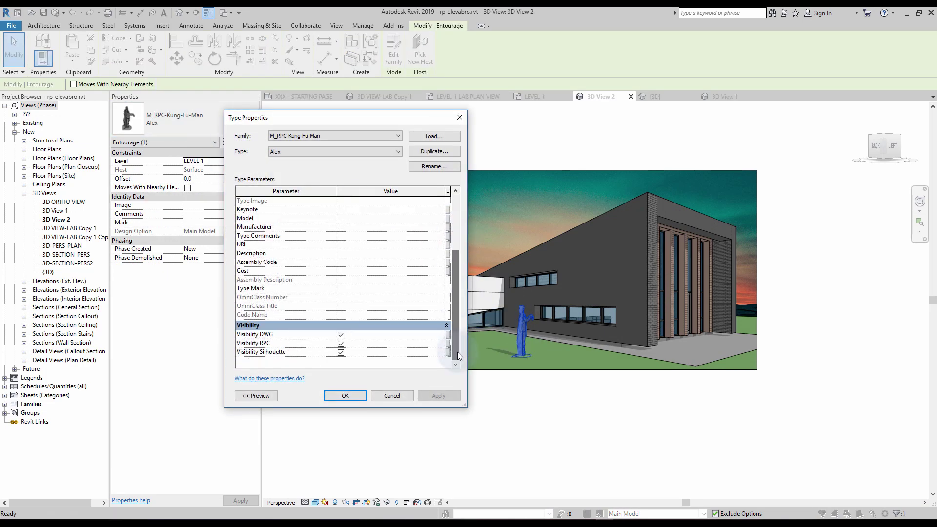
{"action": "left_click", "coordinate": [341, 344]}
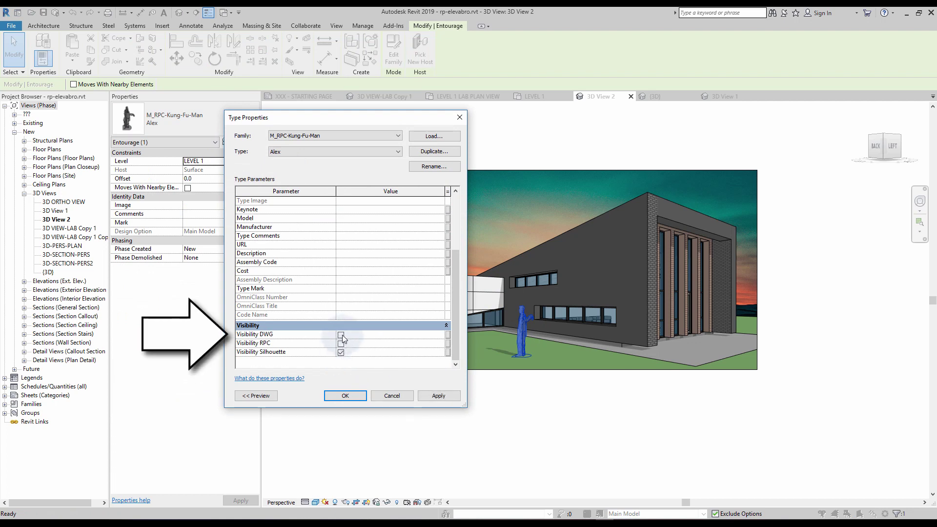
{"action": "left_click", "coordinate": [341, 335]}
{"action": "left_click", "coordinate": [344, 396]}
Rotate the entourage figure with RO so it faces the building.
{"action": "key", "text": "r"}
{"action": "key", "text": "o"}
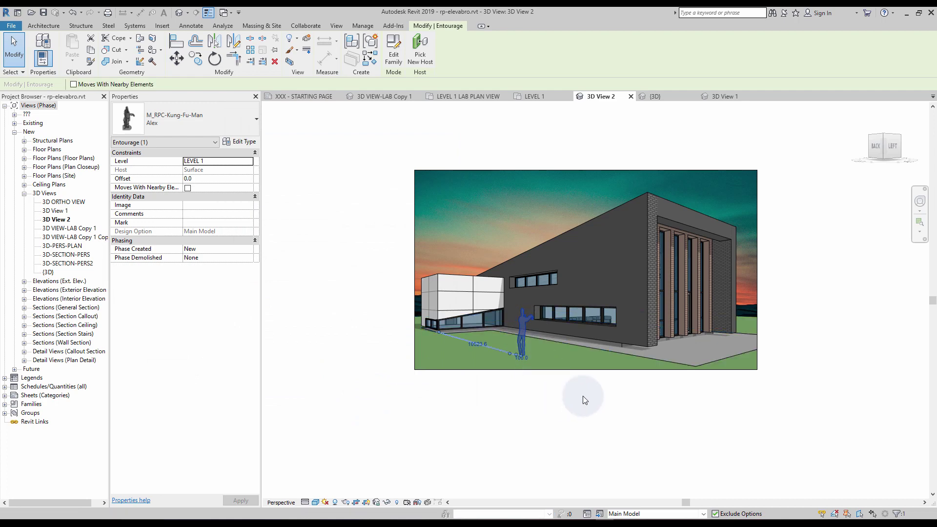
{"action": "left_click", "coordinate": [592, 361]}
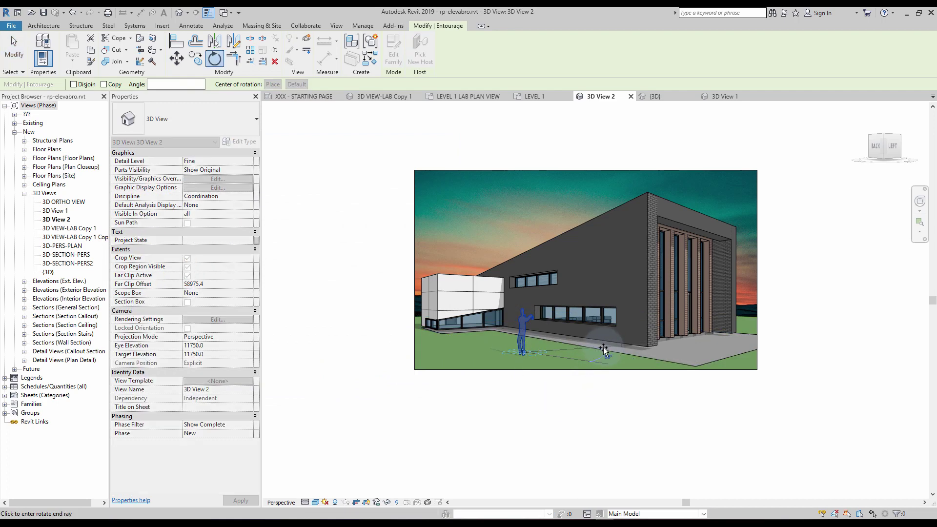
{"action": "left_click", "coordinate": [603, 347]}
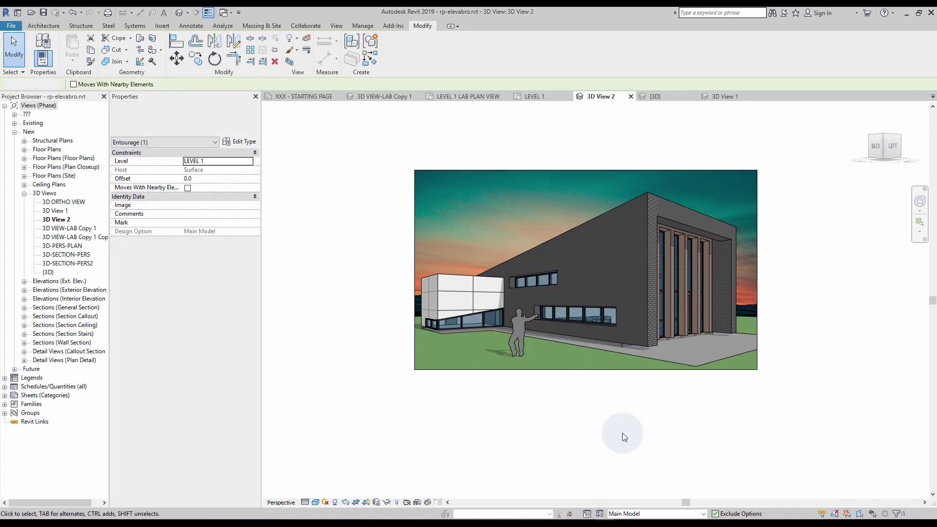
{"action": "left_click", "coordinate": [622, 432]}
{"action": "left_click", "coordinate": [521, 354]}
{"action": "left_click", "coordinate": [239, 142]}
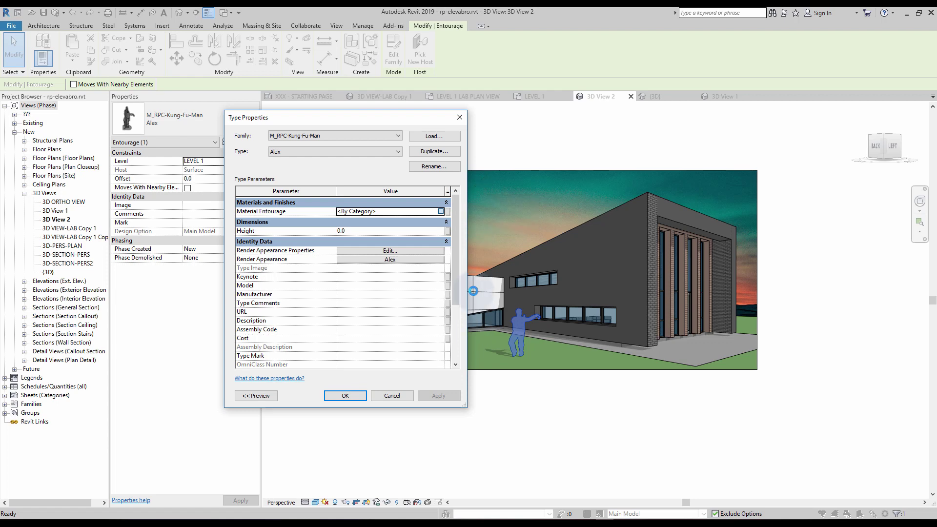
Set Material Entourage to Plastic, Opaque Black and lower its transparency from 70.
{"action": "left_click", "coordinate": [440, 211]}
{"action": "left_click", "coordinate": [137, 235]}
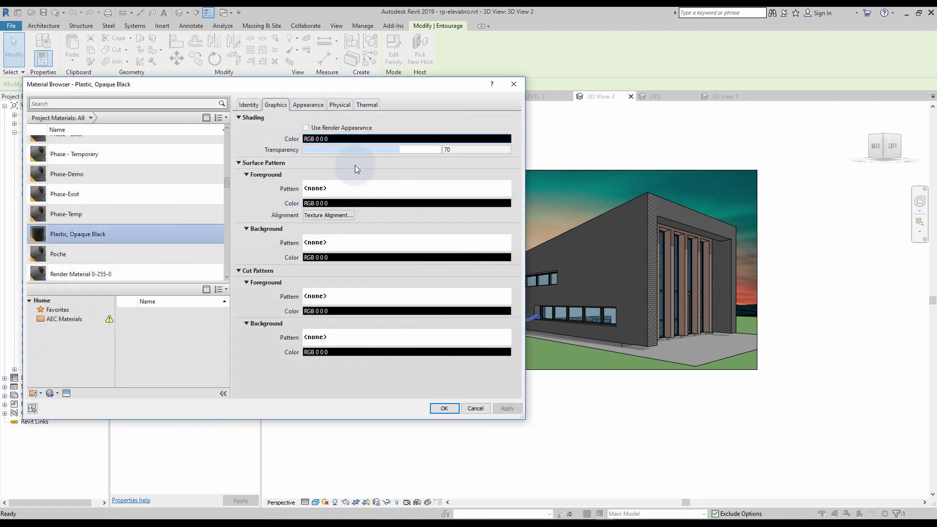
{"action": "left_click", "coordinate": [448, 408]}
{"action": "left_click_drag", "start_coordinate": [399, 149], "coordinate": [318, 147]}
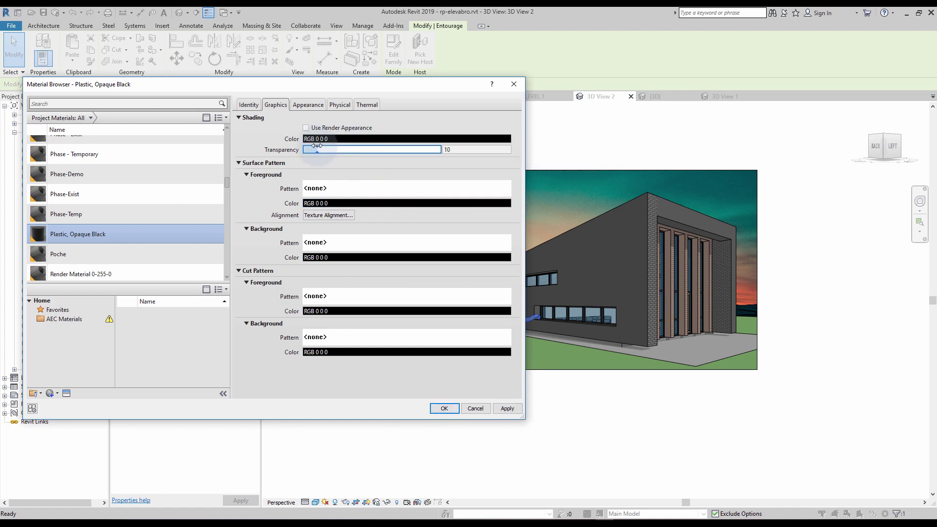
{"action": "left_click", "coordinate": [444, 408]}
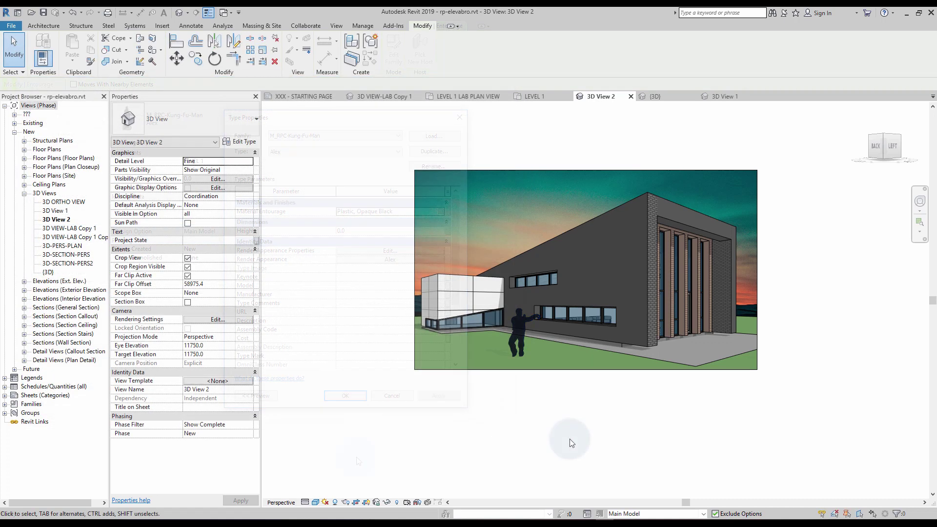
Recheck the material via MAT at transparency 0 and close Type Properties.
{"action": "left_click", "coordinate": [516, 352]}
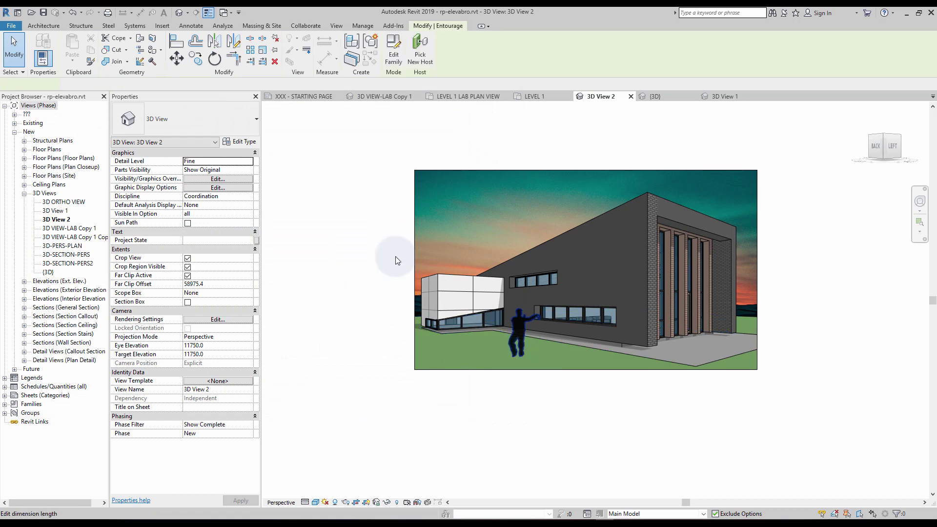
{"action": "key", "text": "m"}
{"action": "key", "text": "a"}
{"action": "key", "text": "t"}
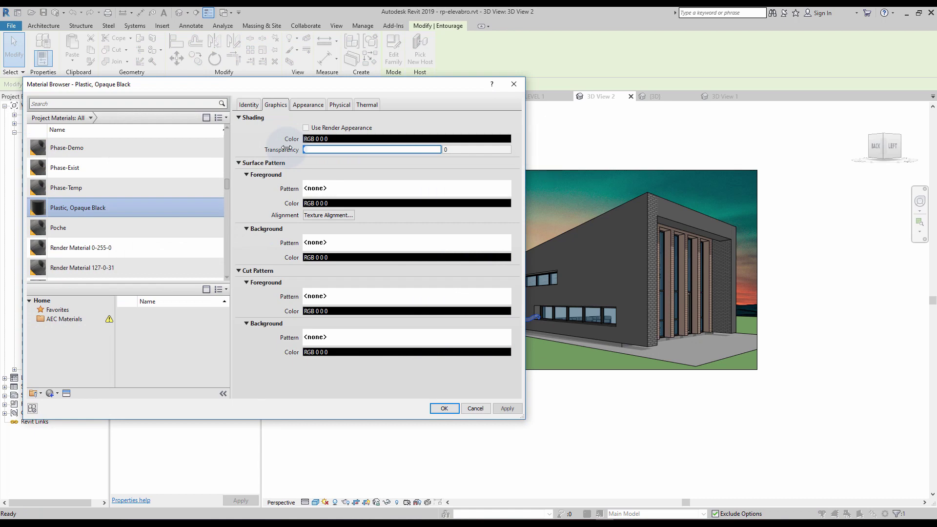
{"action": "left_click", "coordinate": [444, 408]}
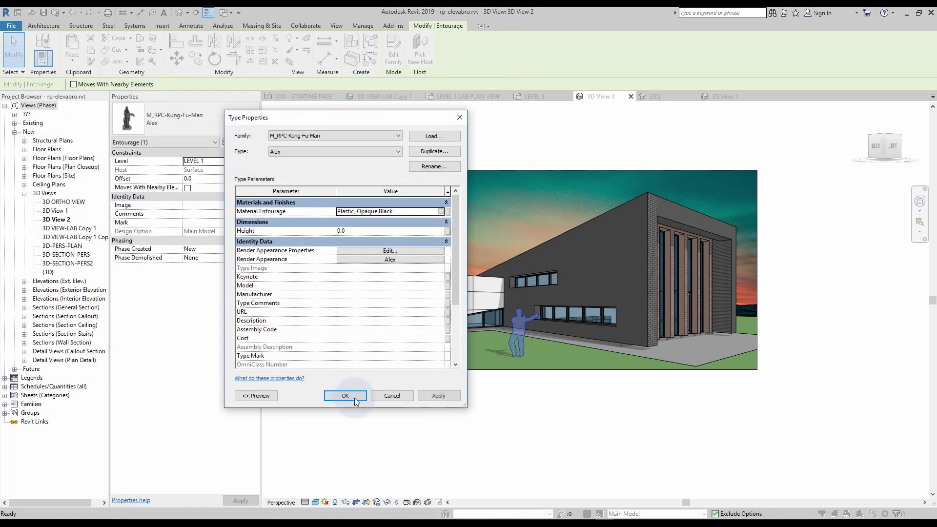
{"action": "key", "text": "Return"}
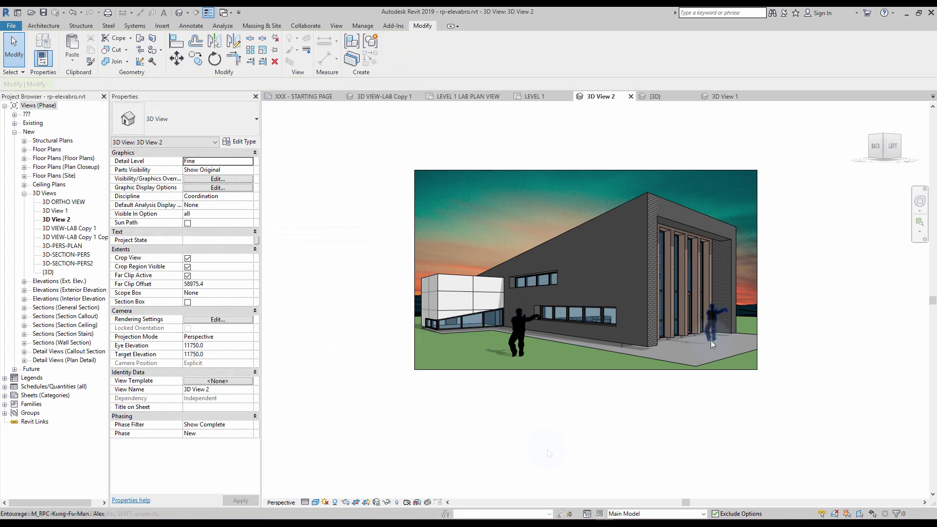
Duplicate the right-hand figure's entourage type as a new type named Alex 2.
{"action": "left_click", "coordinate": [711, 325]}
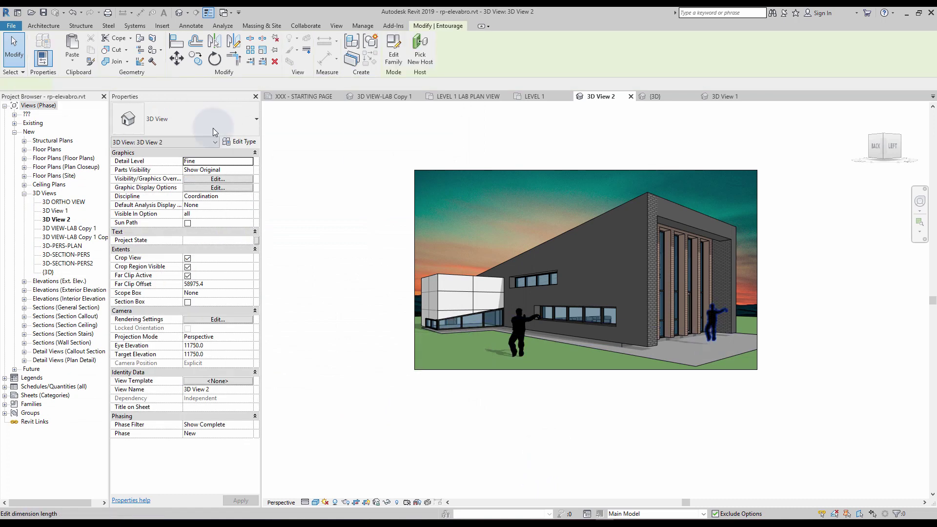
{"action": "left_click", "coordinate": [227, 142]}
{"action": "left_click", "coordinate": [428, 152]}
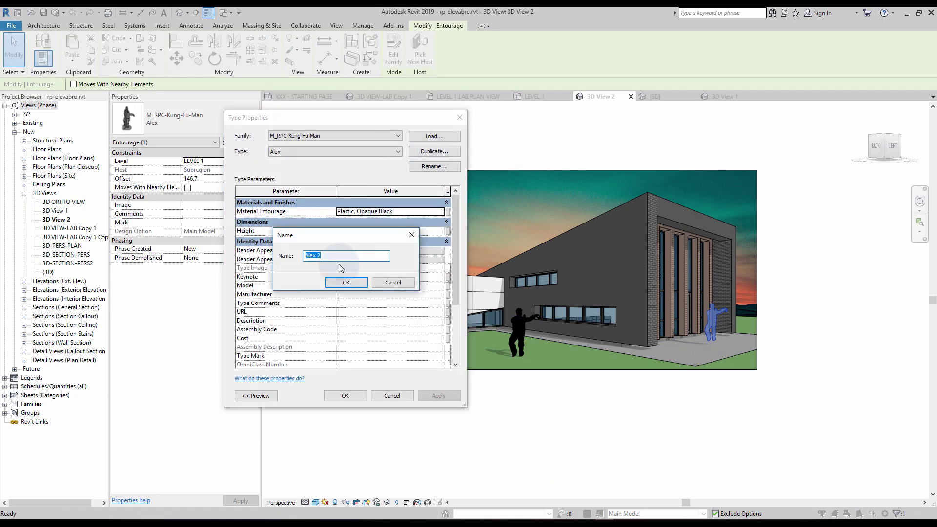
{"action": "left_click", "coordinate": [343, 282]}
Give Alex 2 a copied material with a light grey shading colour.
{"action": "left_click", "coordinate": [442, 212]}
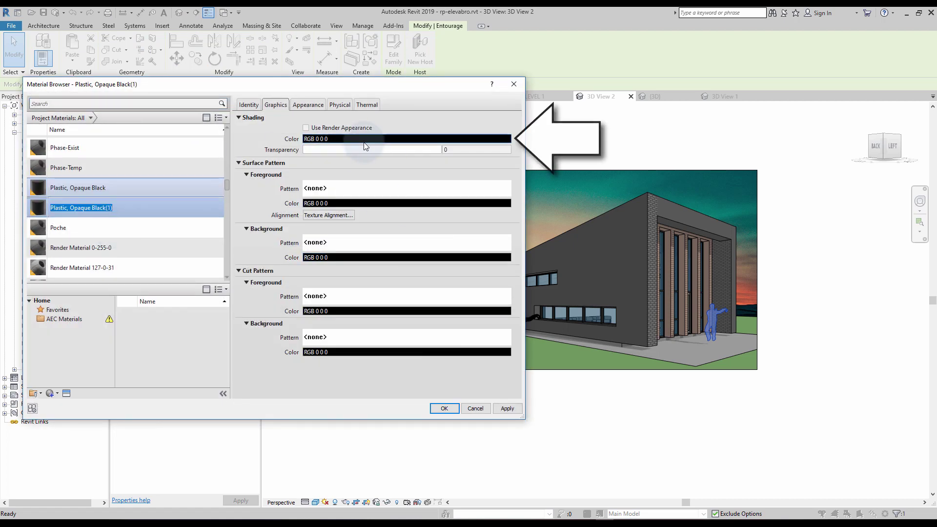
{"action": "left_click", "coordinate": [406, 139]}
{"action": "left_click_drag", "start_coordinate": [379, 189], "coordinate": [380, 261]}
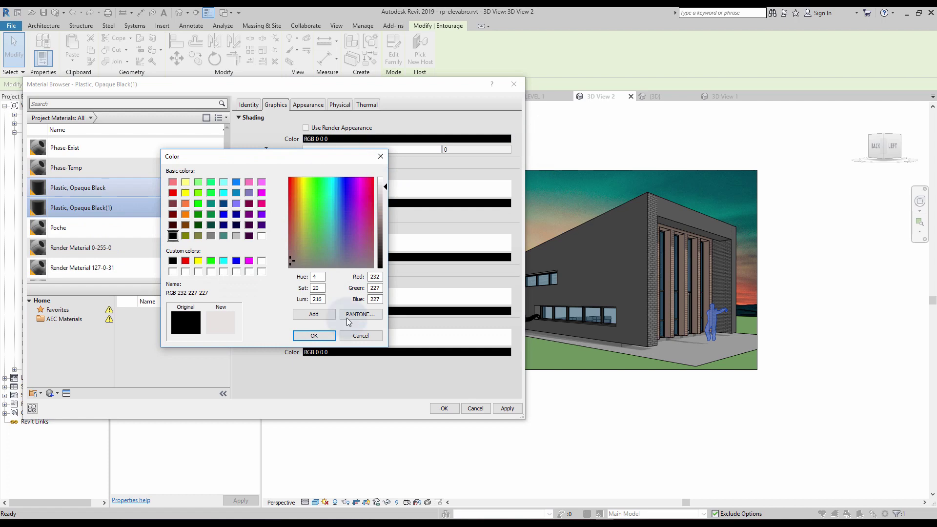
{"action": "left_click", "coordinate": [314, 335]}
{"action": "left_click", "coordinate": [444, 409]}
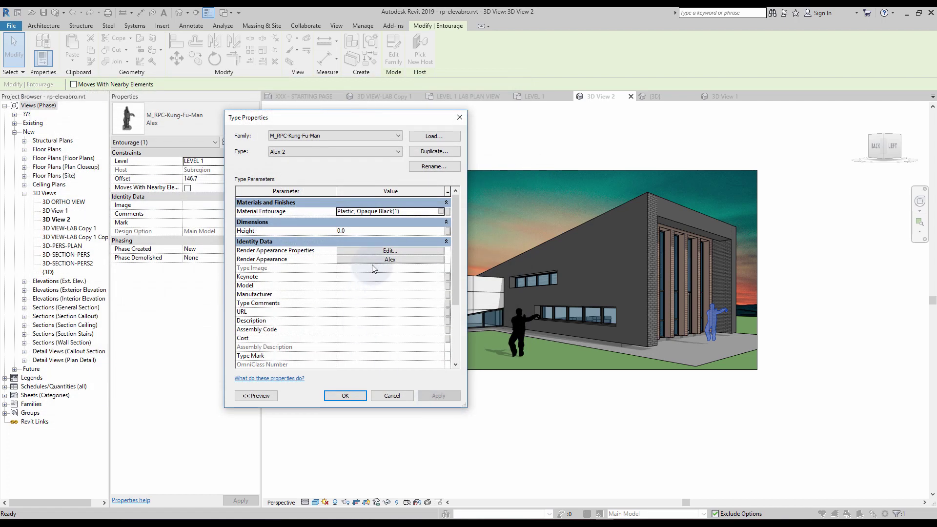
Turn on the DWG sketch visibility for Alex 2 and view the white line-sketch figure.
{"action": "scroll", "coordinate": [341, 302], "scroll_direction": "down", "scroll_amount": 3}
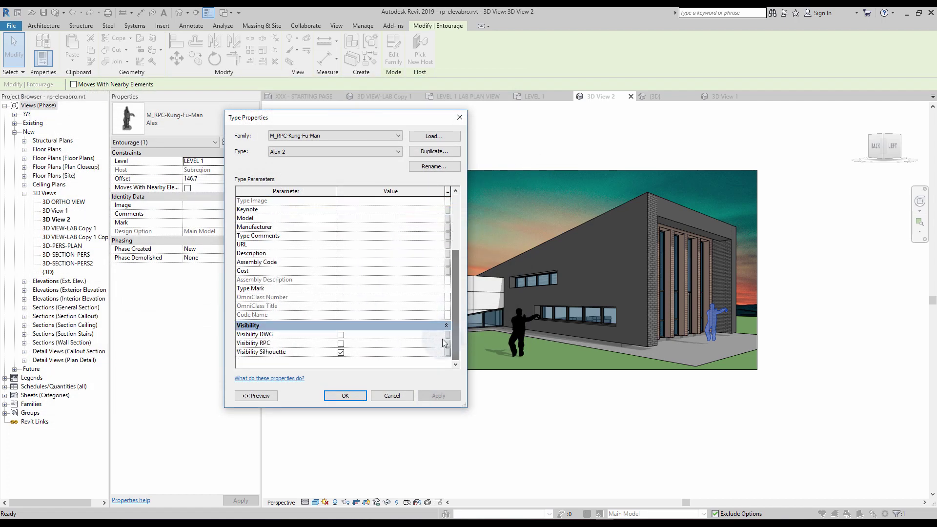
{"action": "left_click", "coordinate": [340, 335]}
{"action": "left_click", "coordinate": [345, 395]}
{"action": "left_click", "coordinate": [428, 422]}
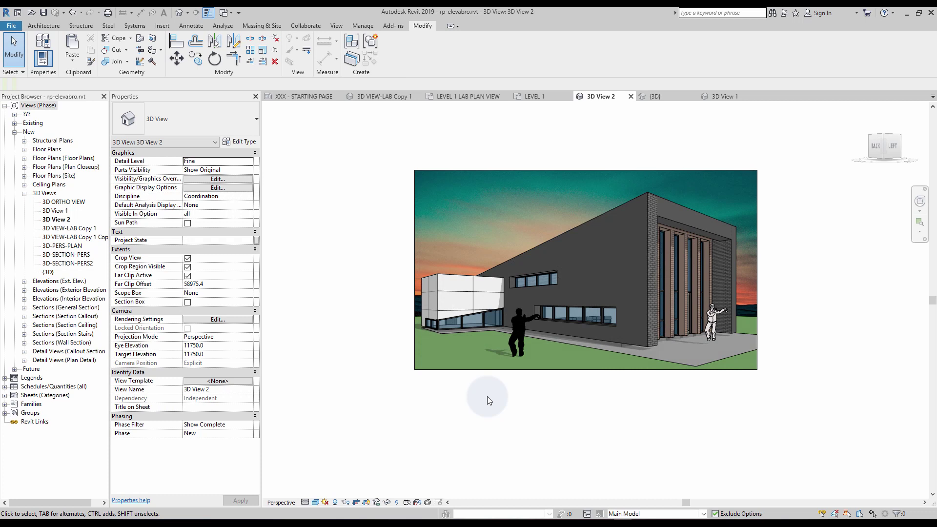
Set 3D View 2 to Realistic and enable RPC visibility for the left Alex figure's type.
{"action": "left_click", "coordinate": [315, 502]}
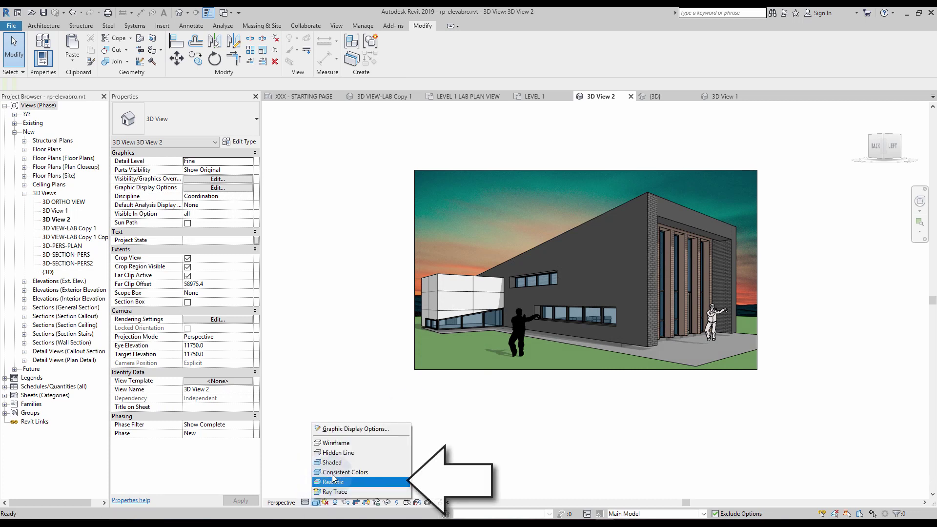
{"action": "left_click", "coordinate": [332, 482]}
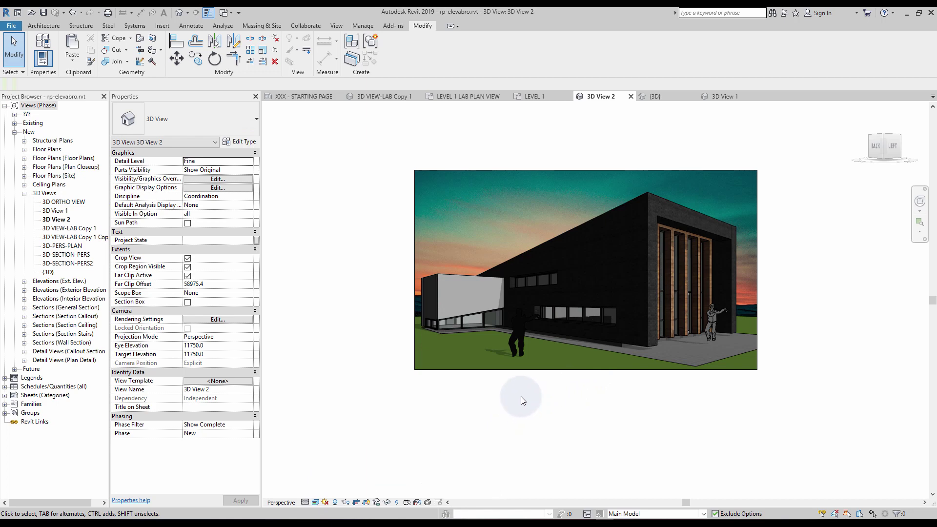
{"action": "left_click", "coordinate": [523, 353]}
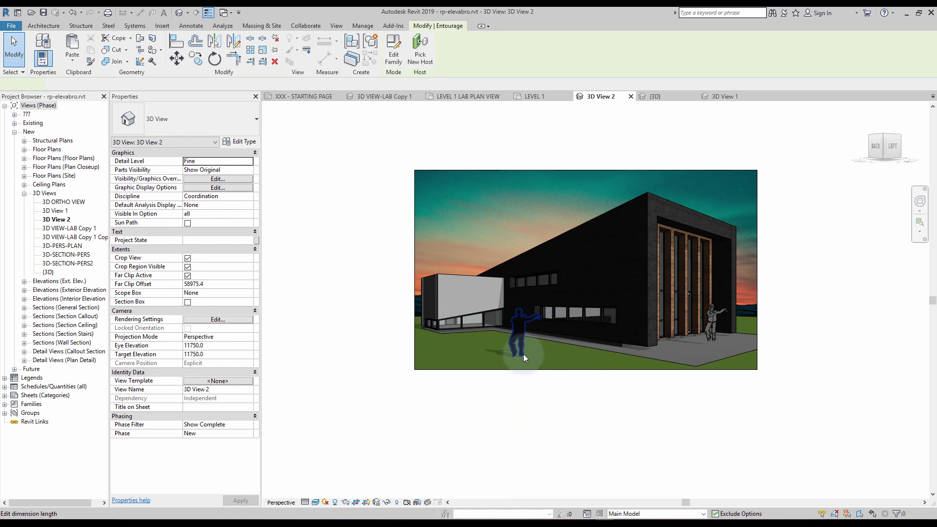
{"action": "left_click", "coordinate": [239, 141]}
{"action": "left_click_drag", "start_coordinate": [452, 264], "coordinate": [452, 337]}
{"action": "left_click", "coordinate": [341, 355]}
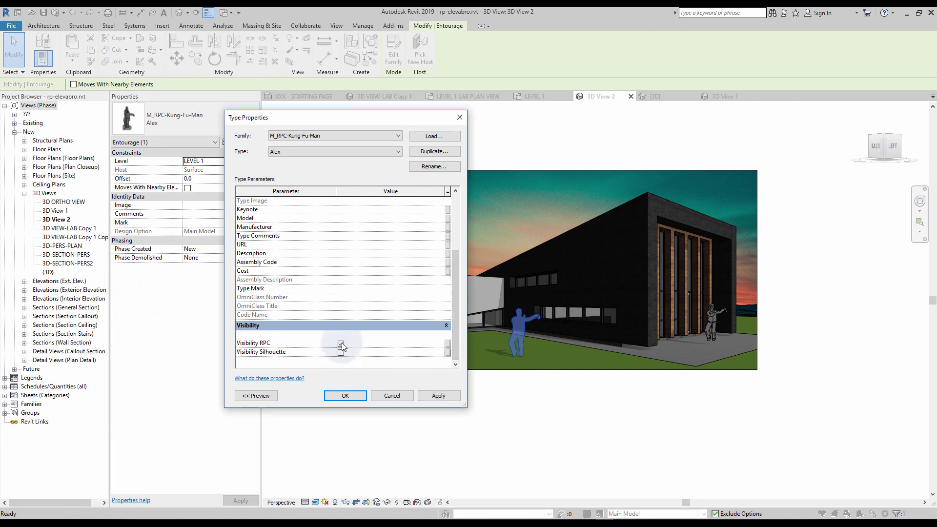
{"action": "left_click", "coordinate": [345, 395]}
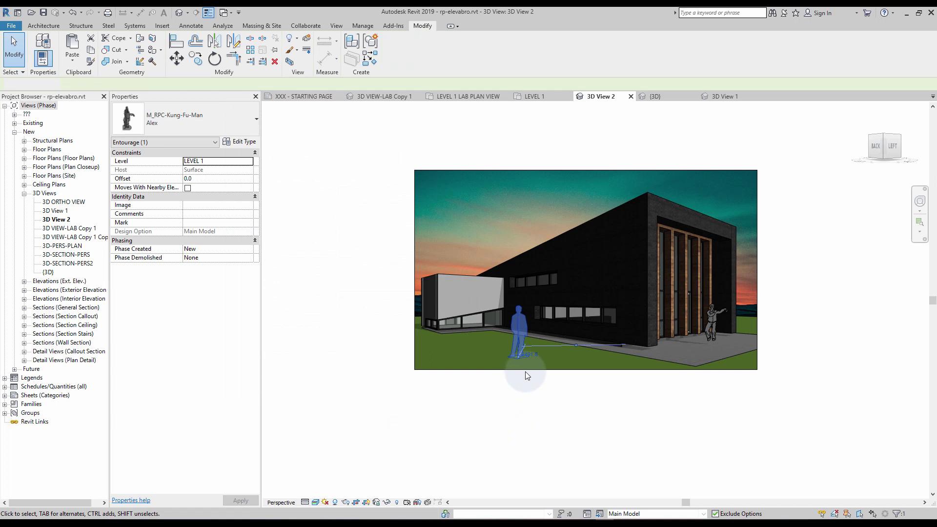
{"action": "left_click", "coordinate": [516, 425]}
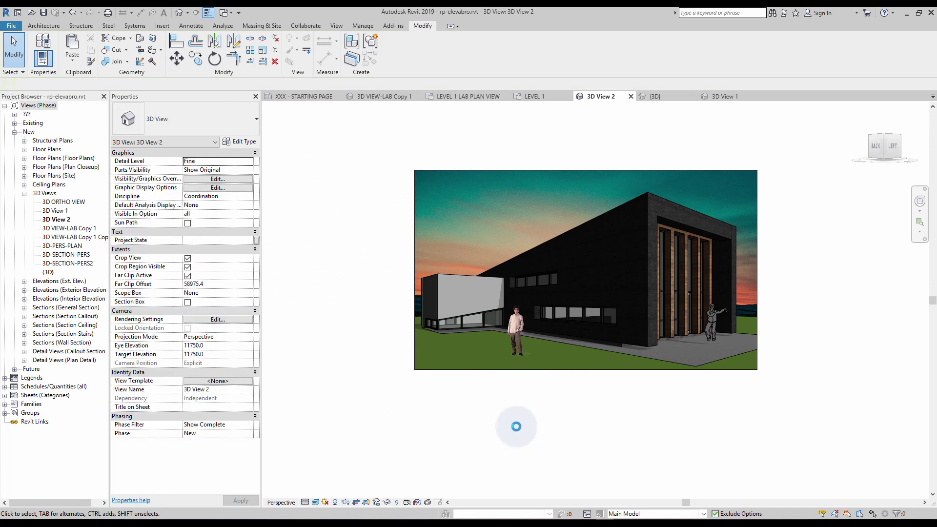